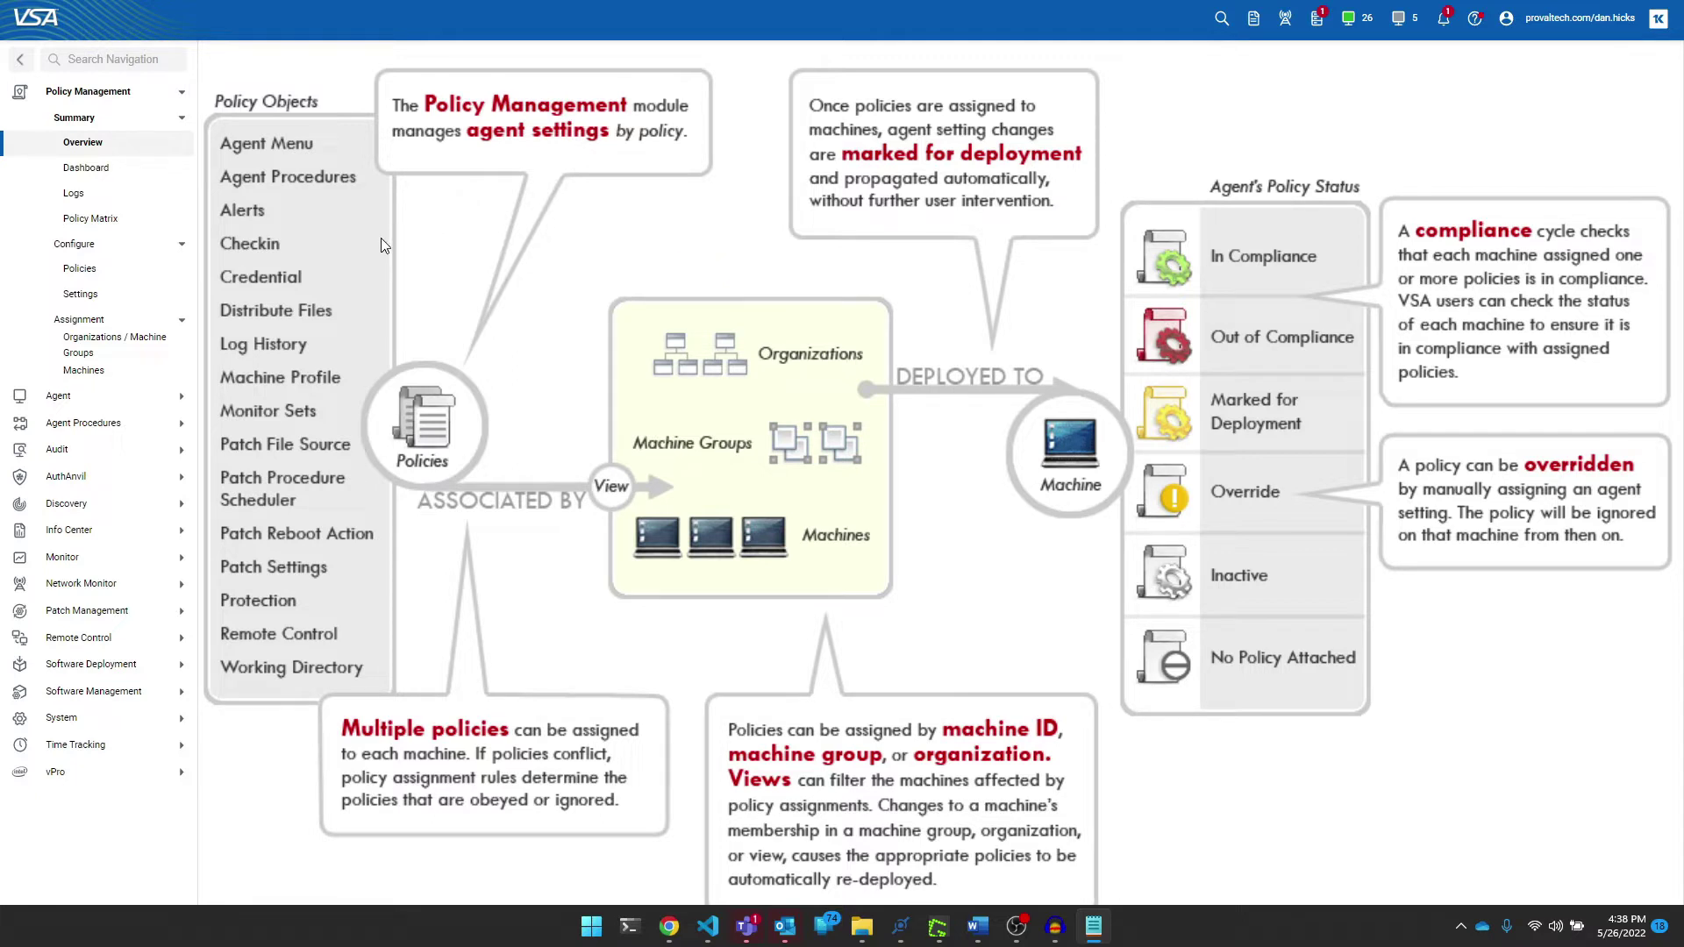
Create a policy named AgentMenu in the Development folder and open its settings
left_click(79, 270)
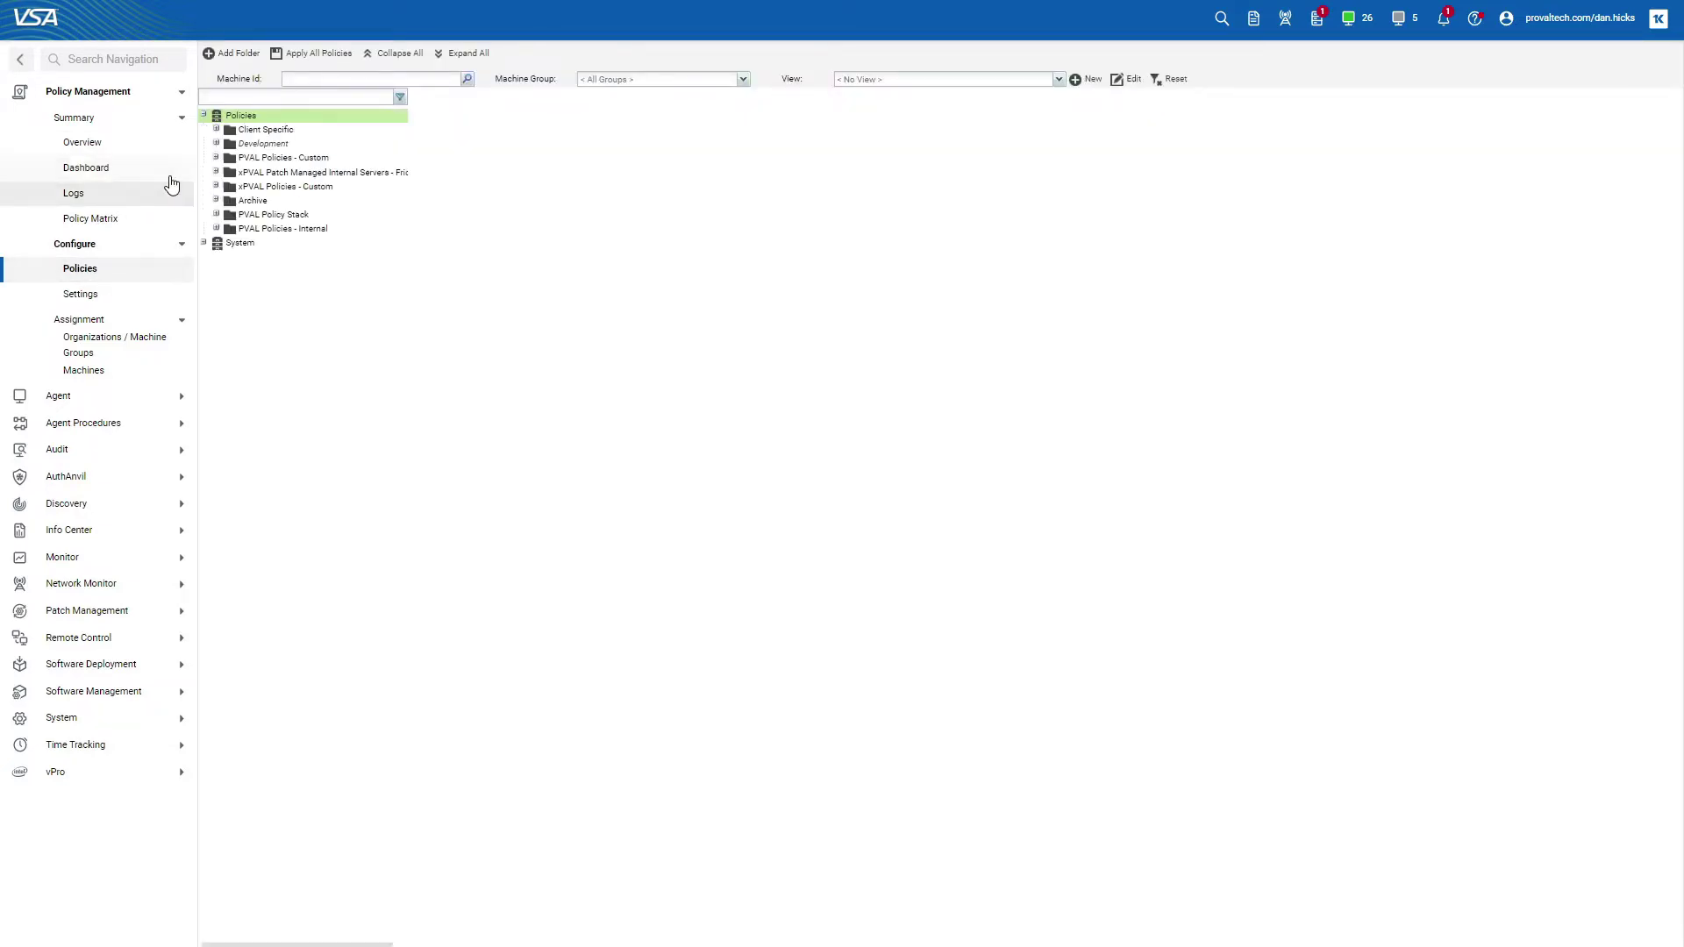
double_click(267, 144)
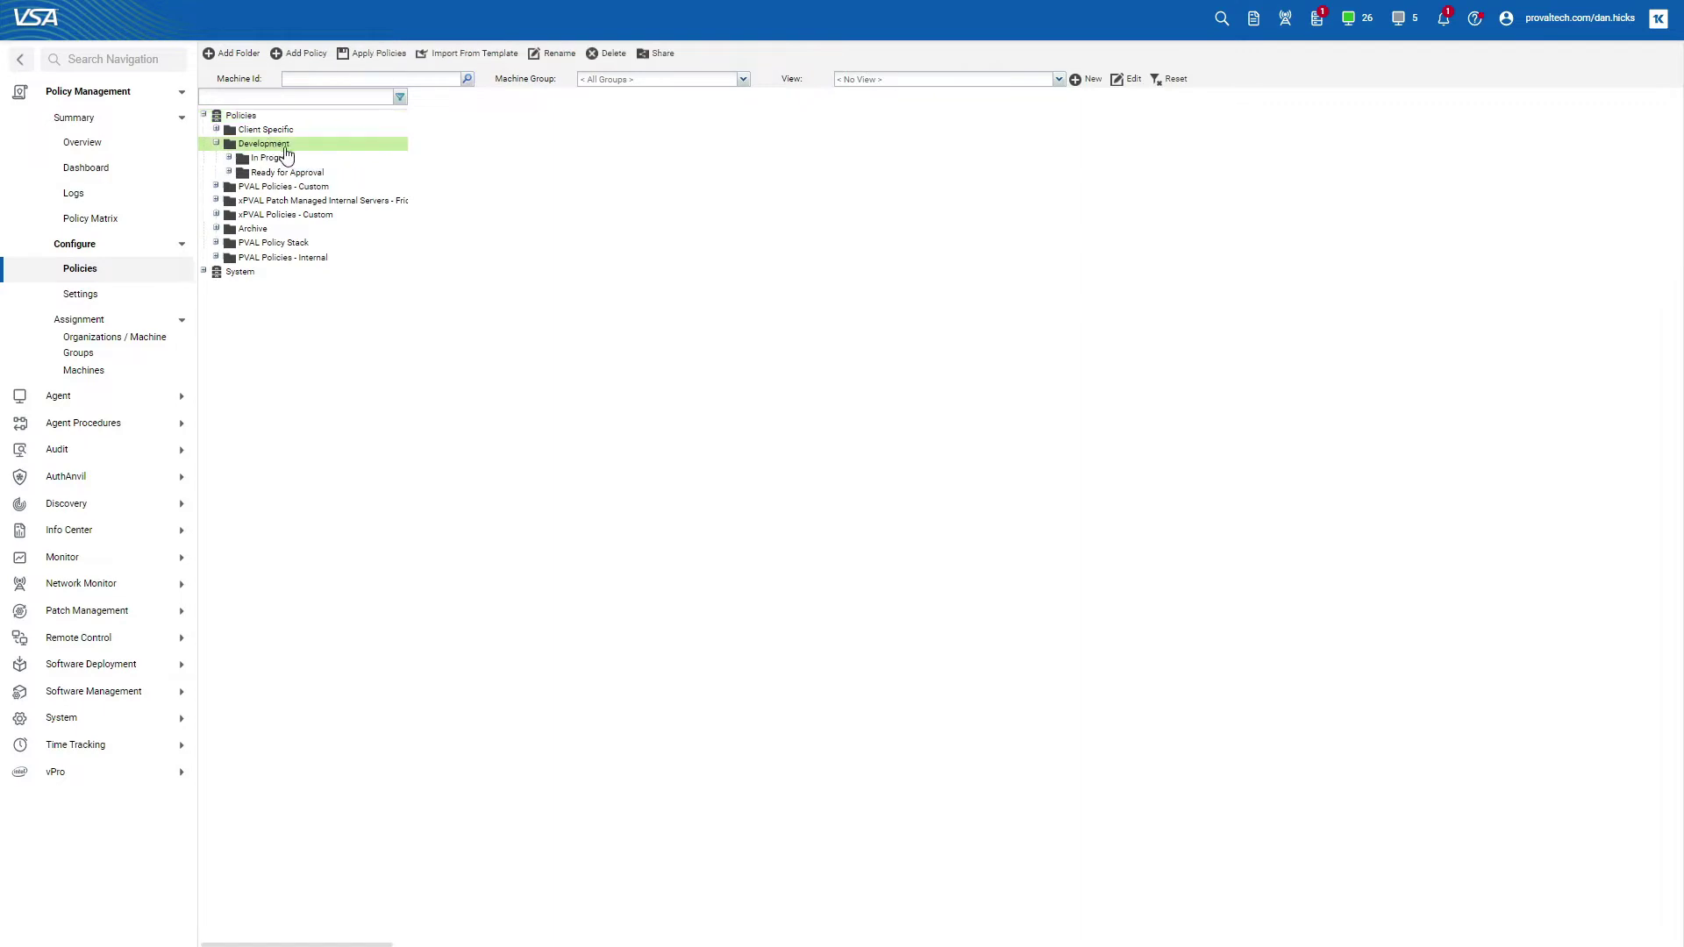
left_click(299, 53)
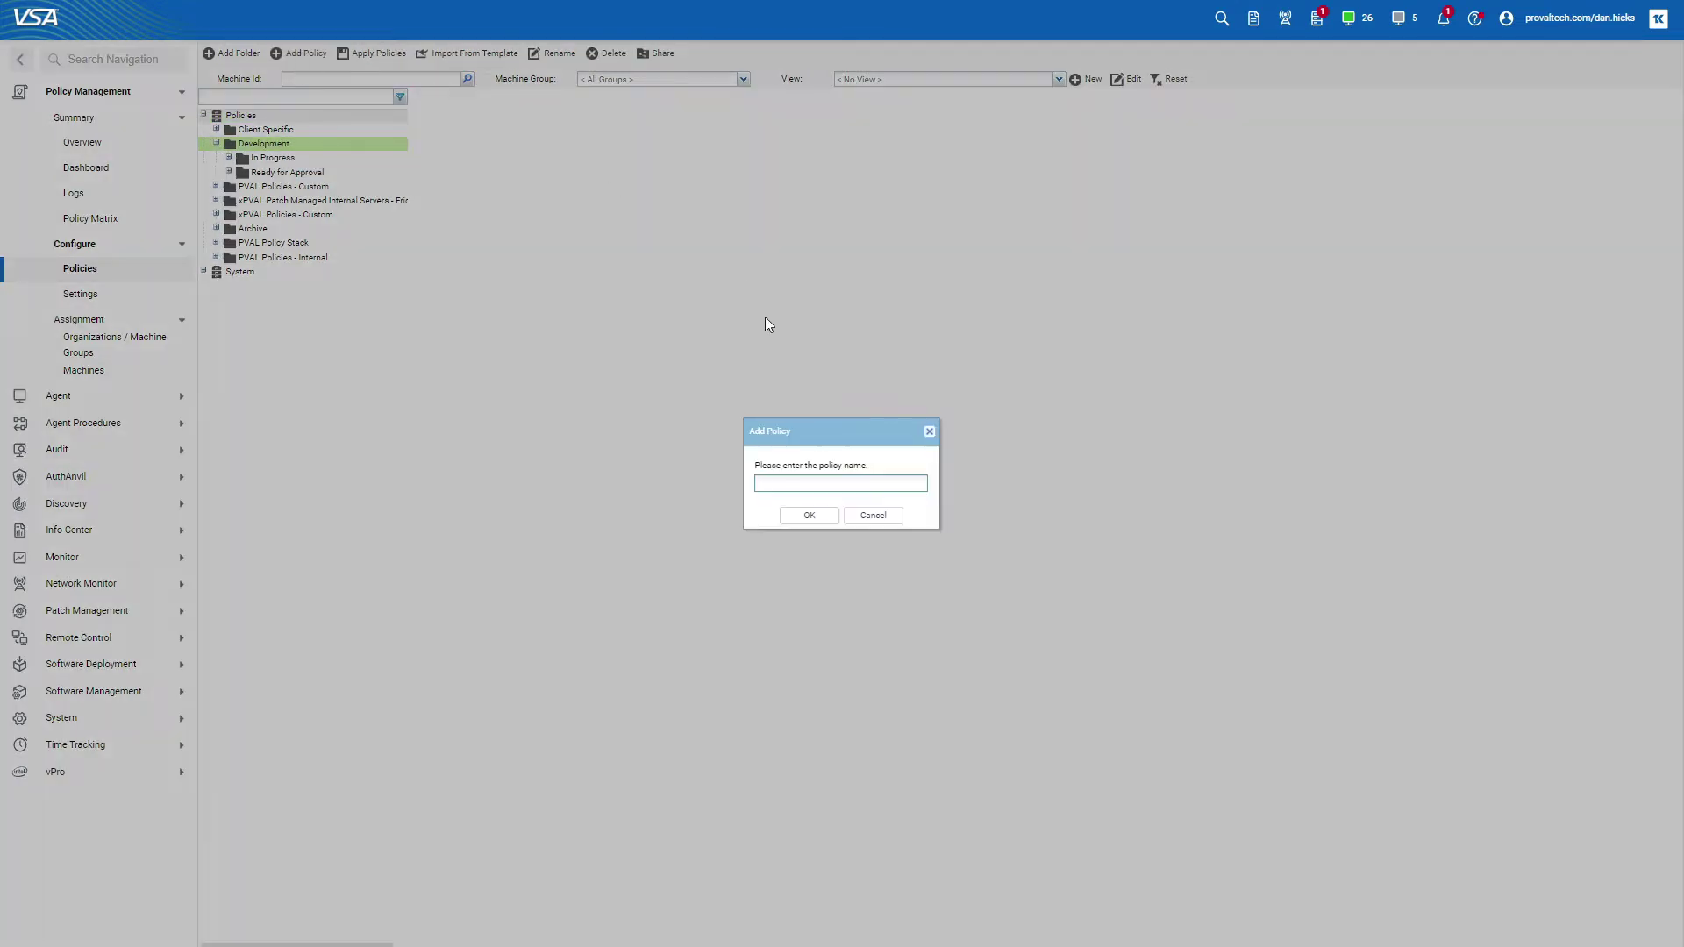
type("AgentMenu")
left_click(801, 519)
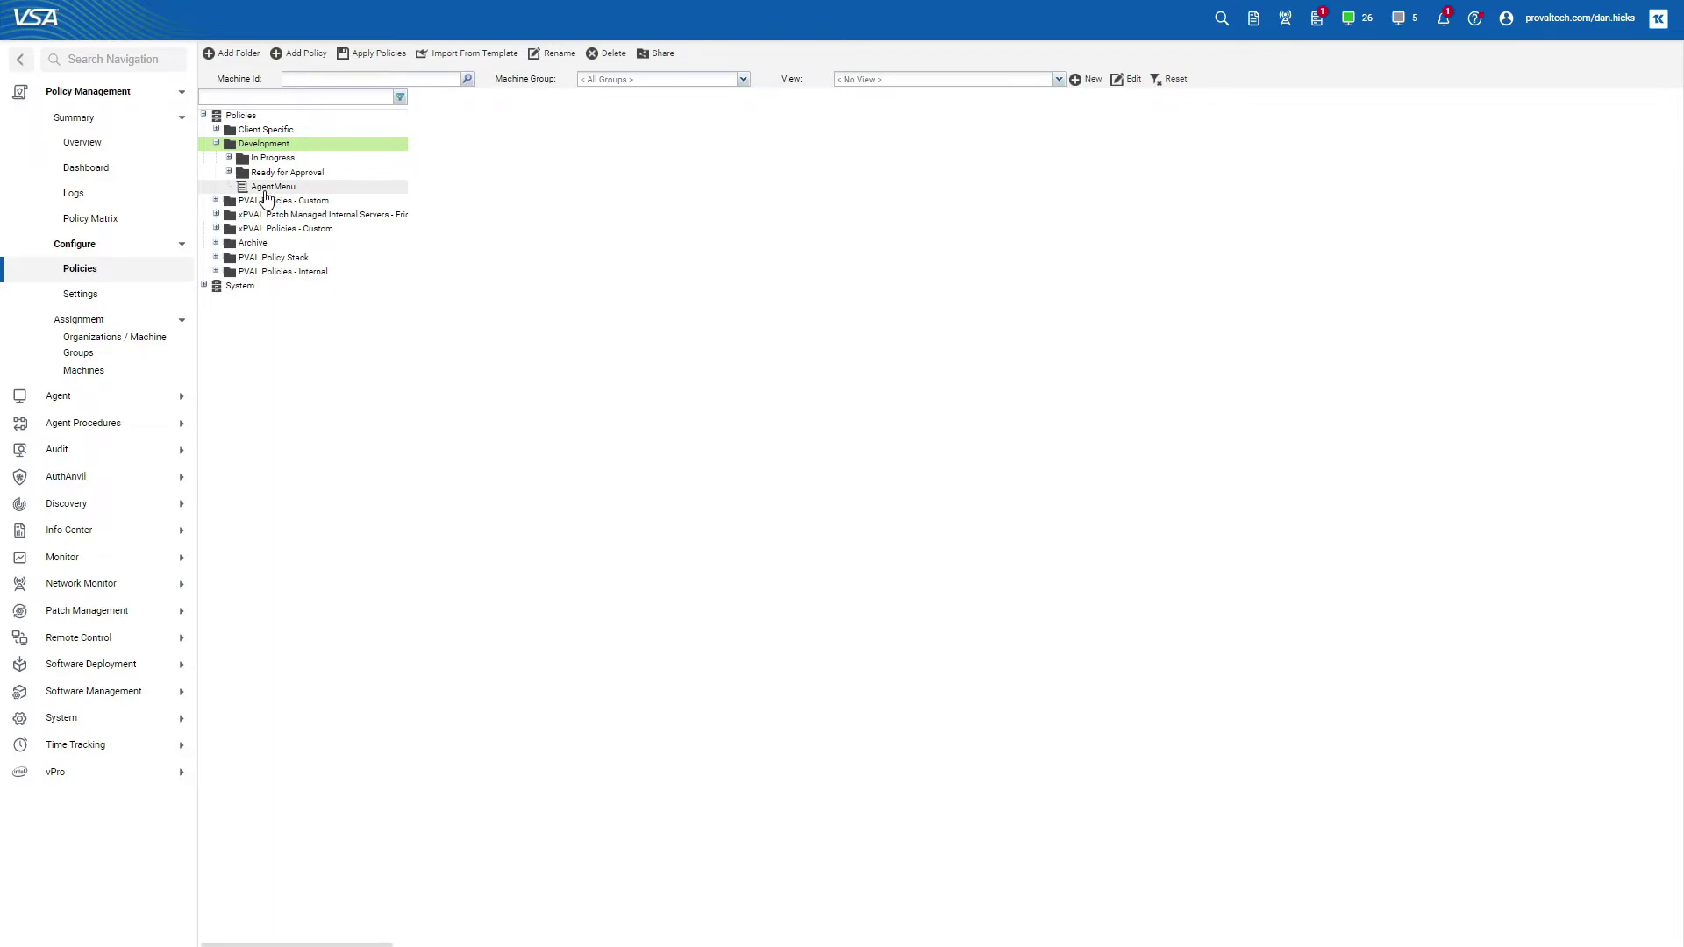
left_click(265, 188)
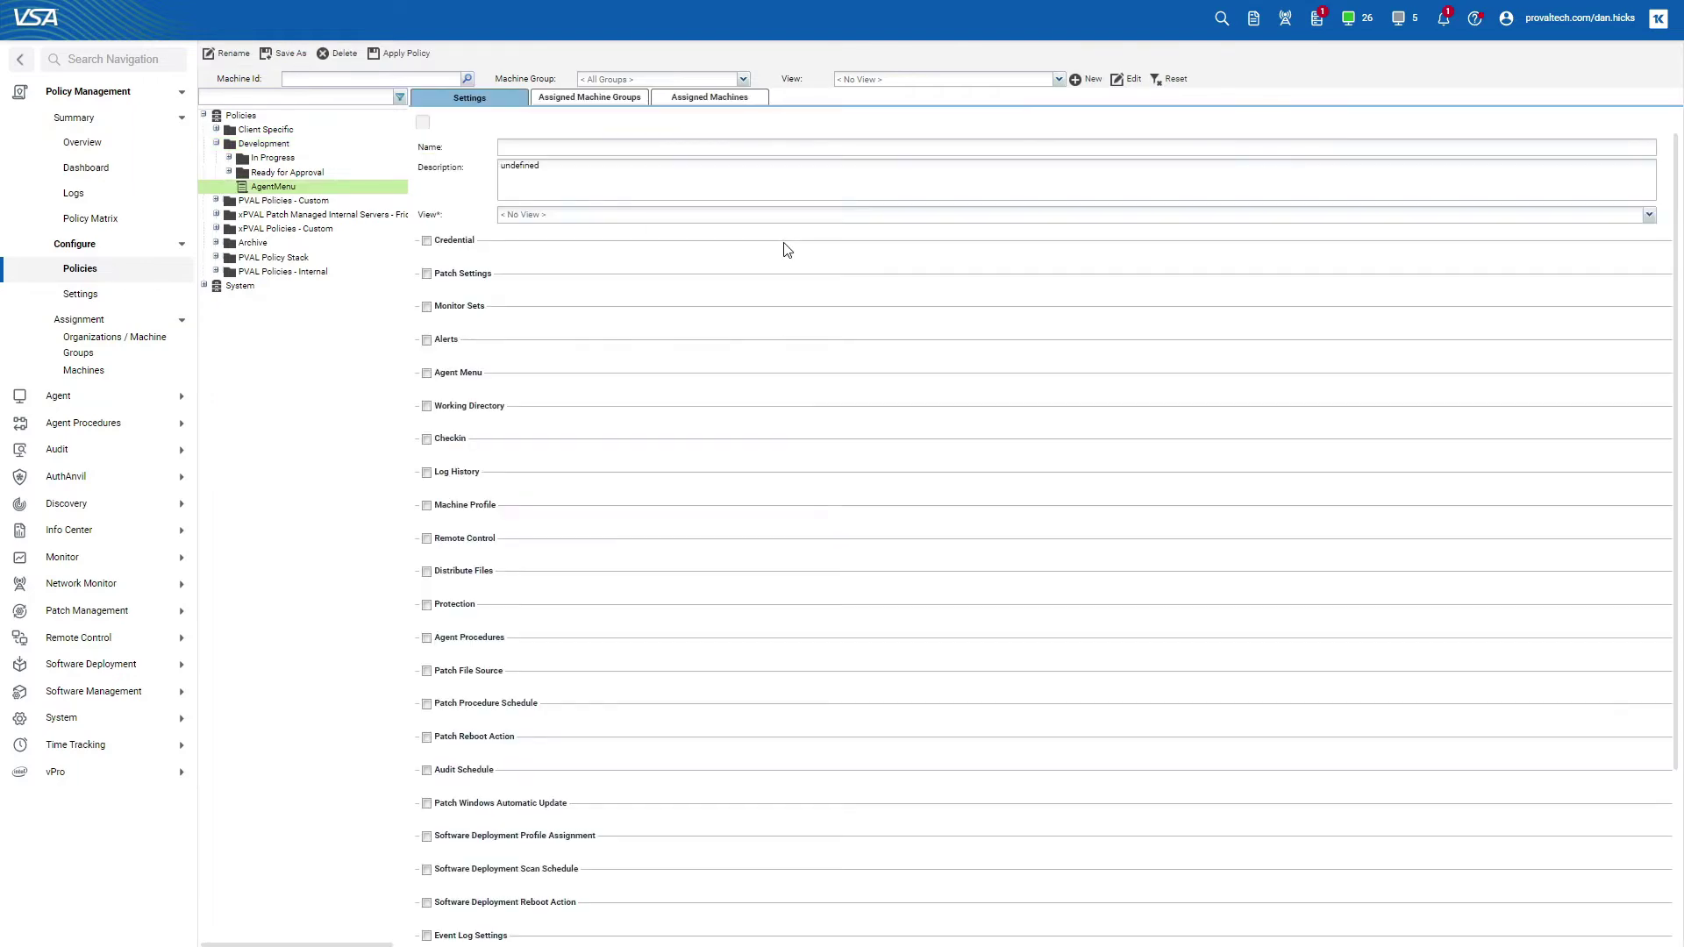
Enable Software Management with a force update time of 12:00:00 am
scroll(692, 323, "down", 5)
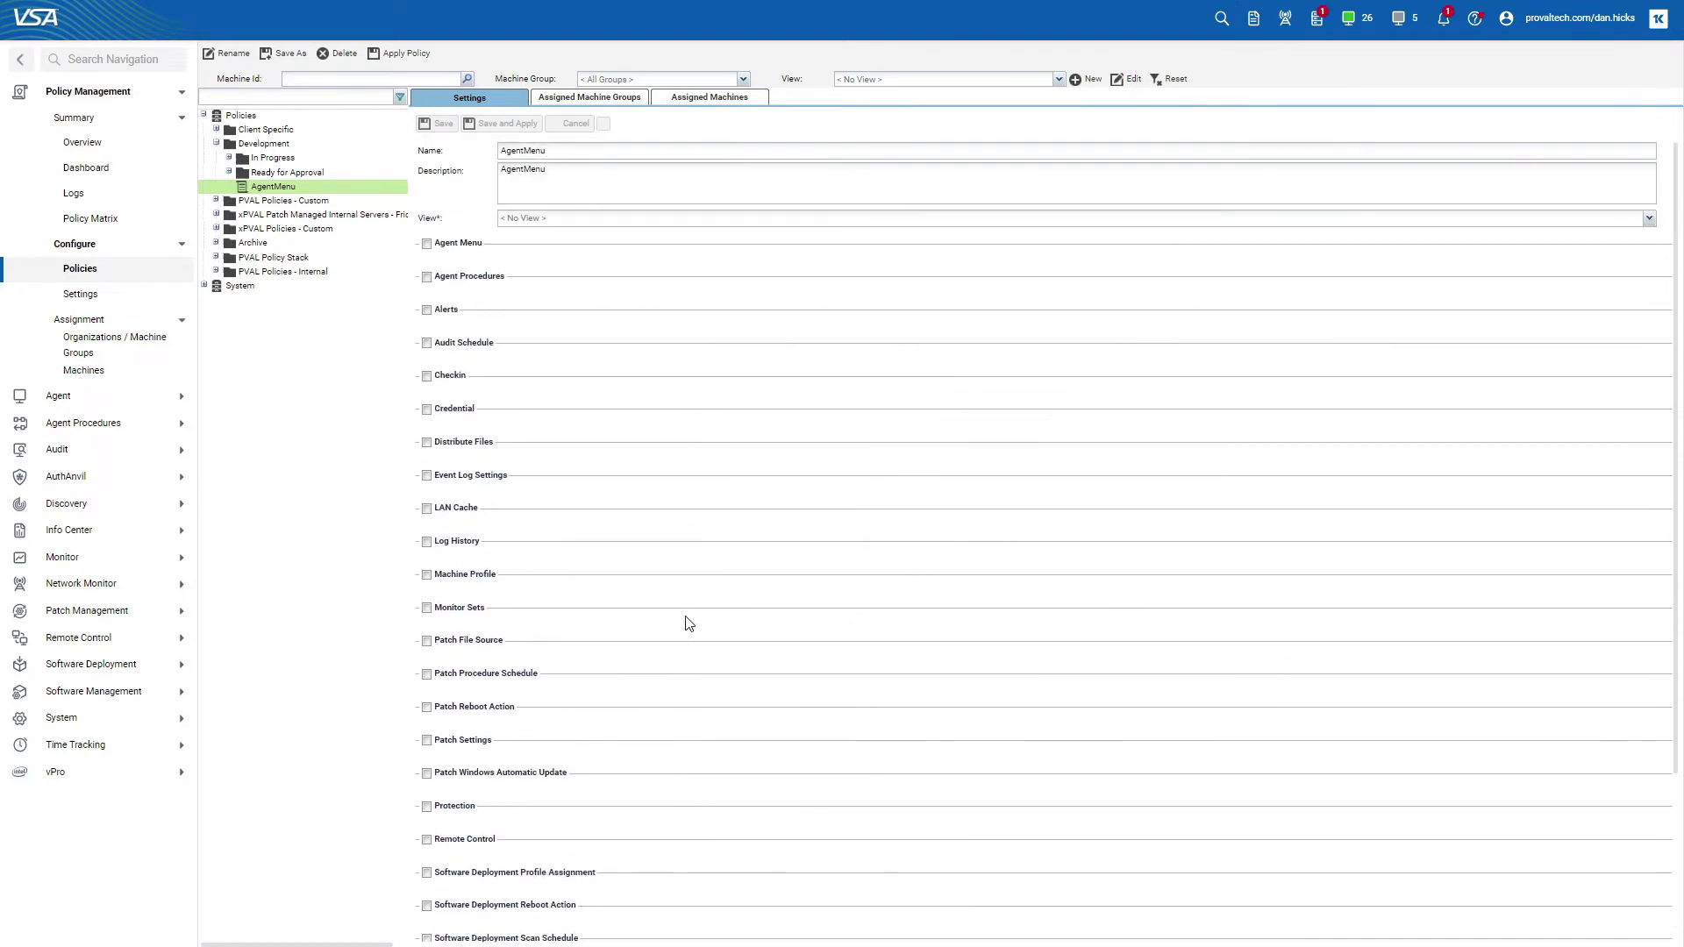
scroll(556, 593, "down", 5)
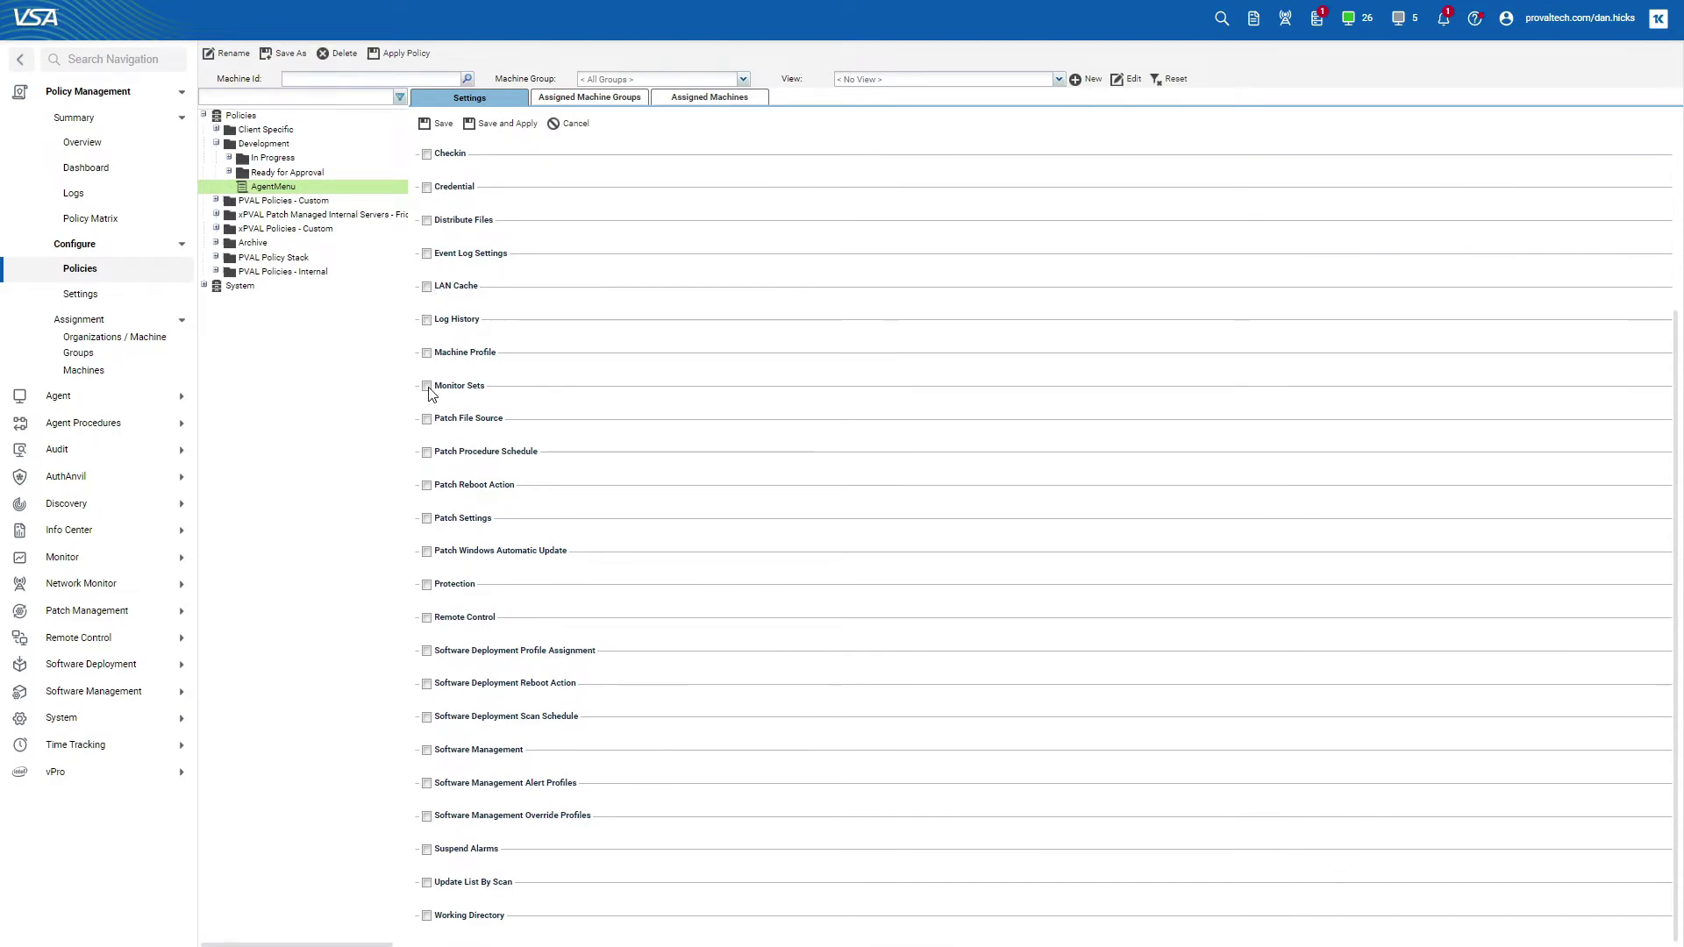
scroll(594, 377, "up", 5)
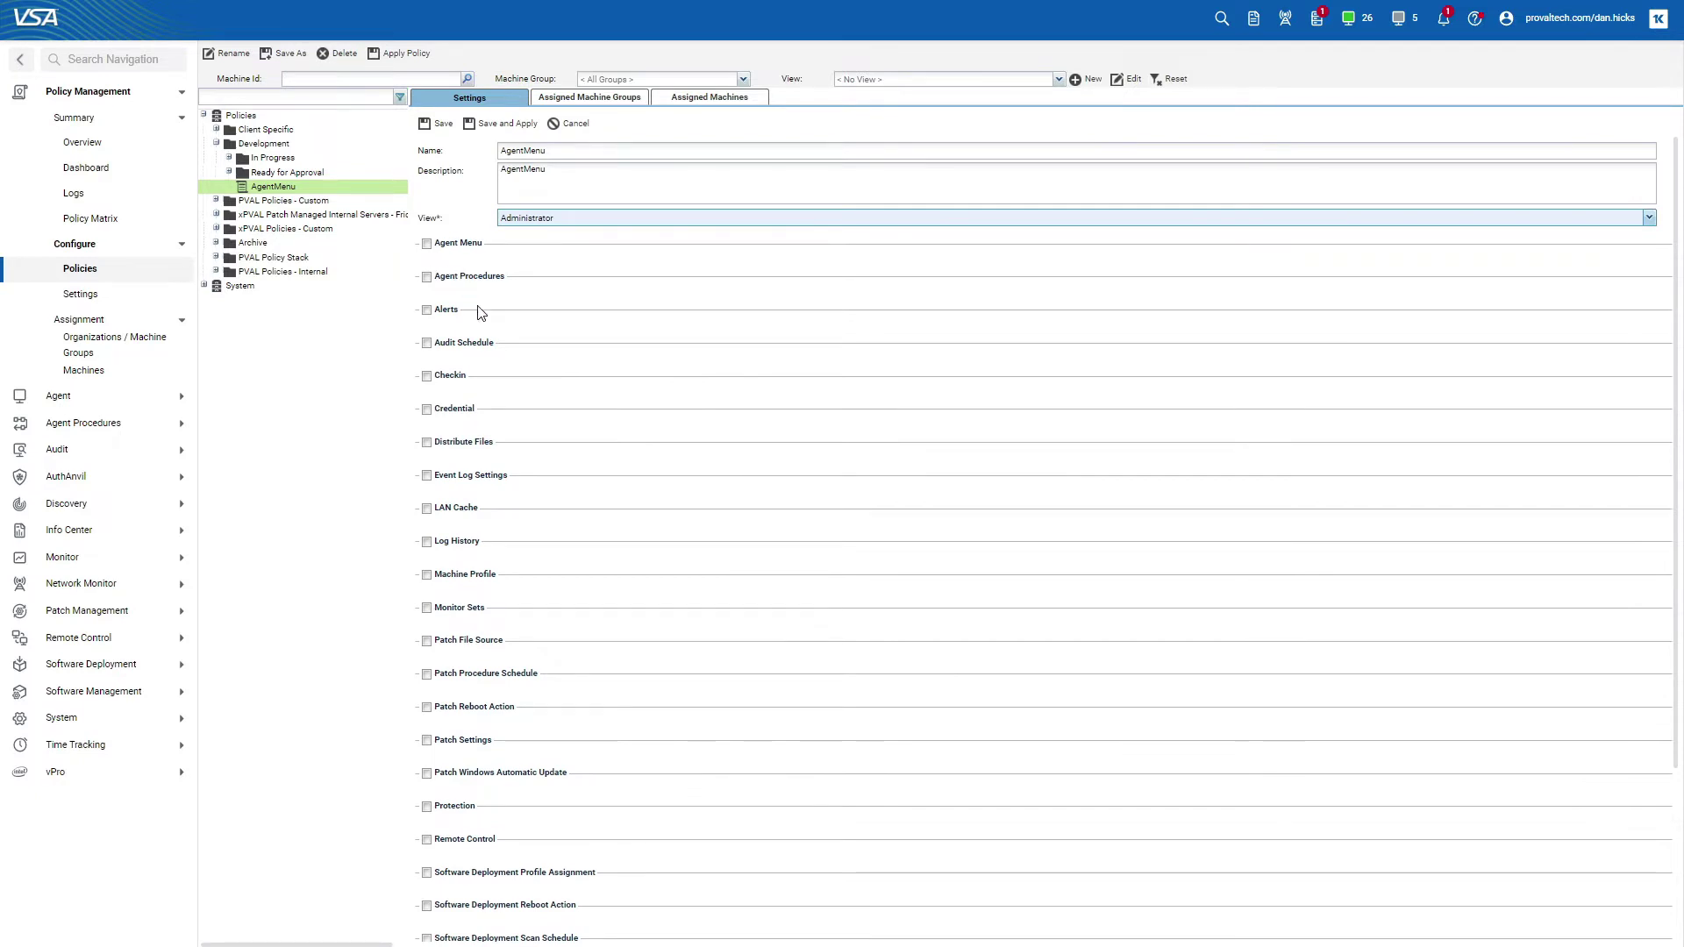
scroll(496, 351, "down", 3)
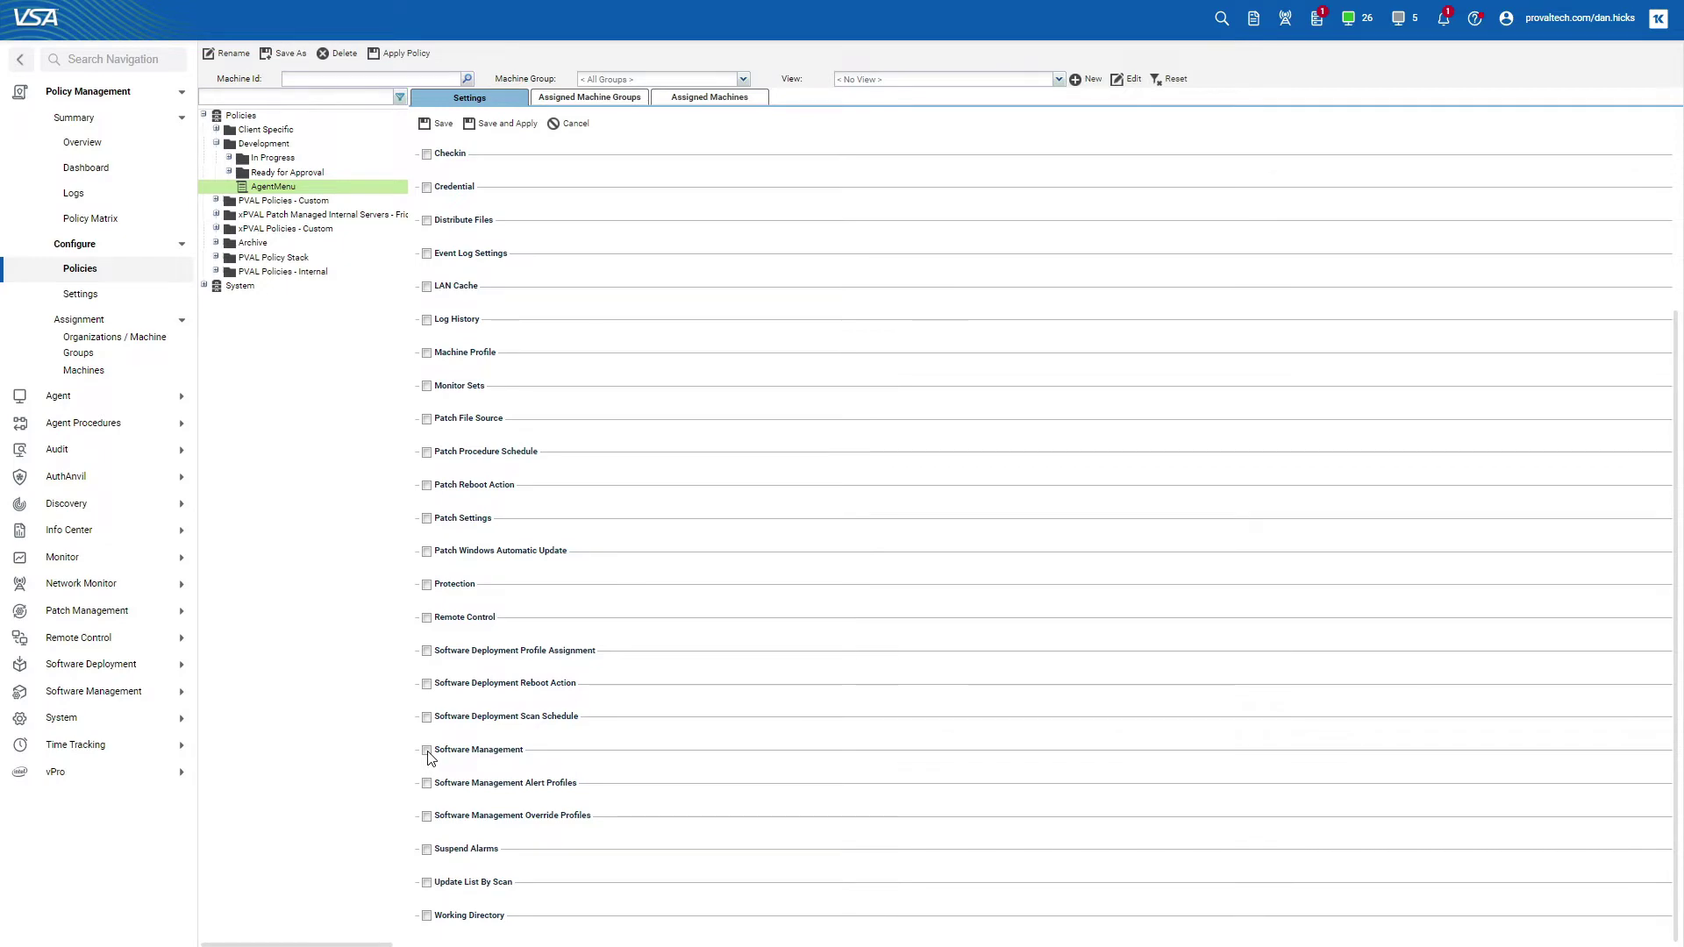
left_click(427, 752)
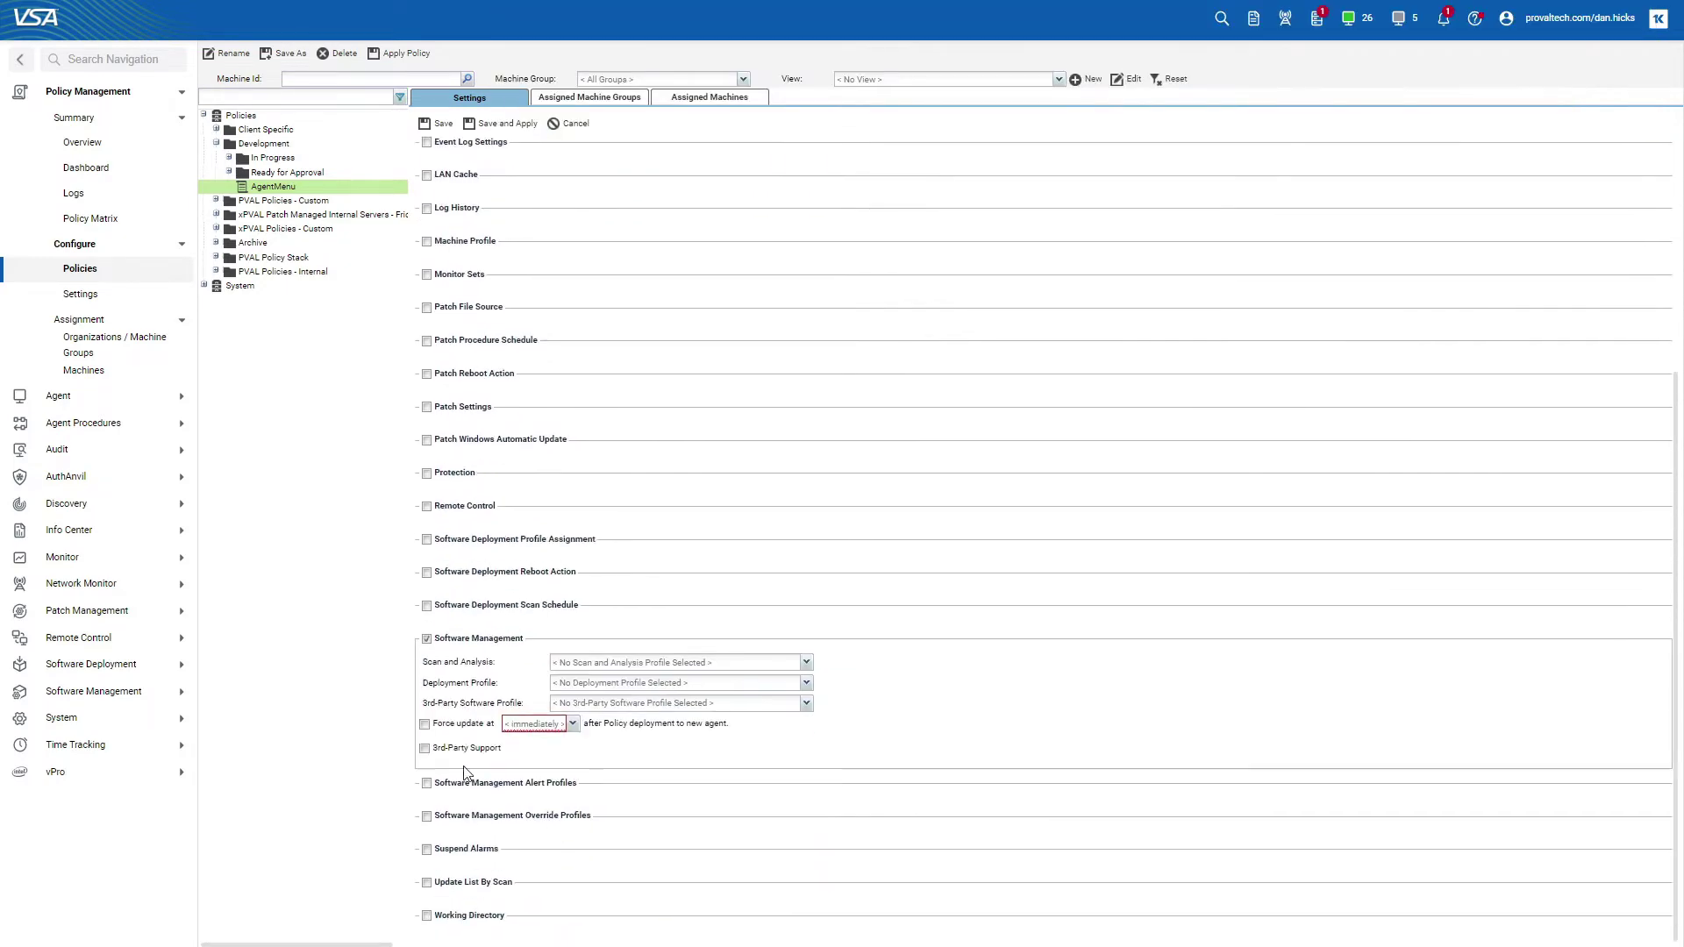
left_click(572, 723)
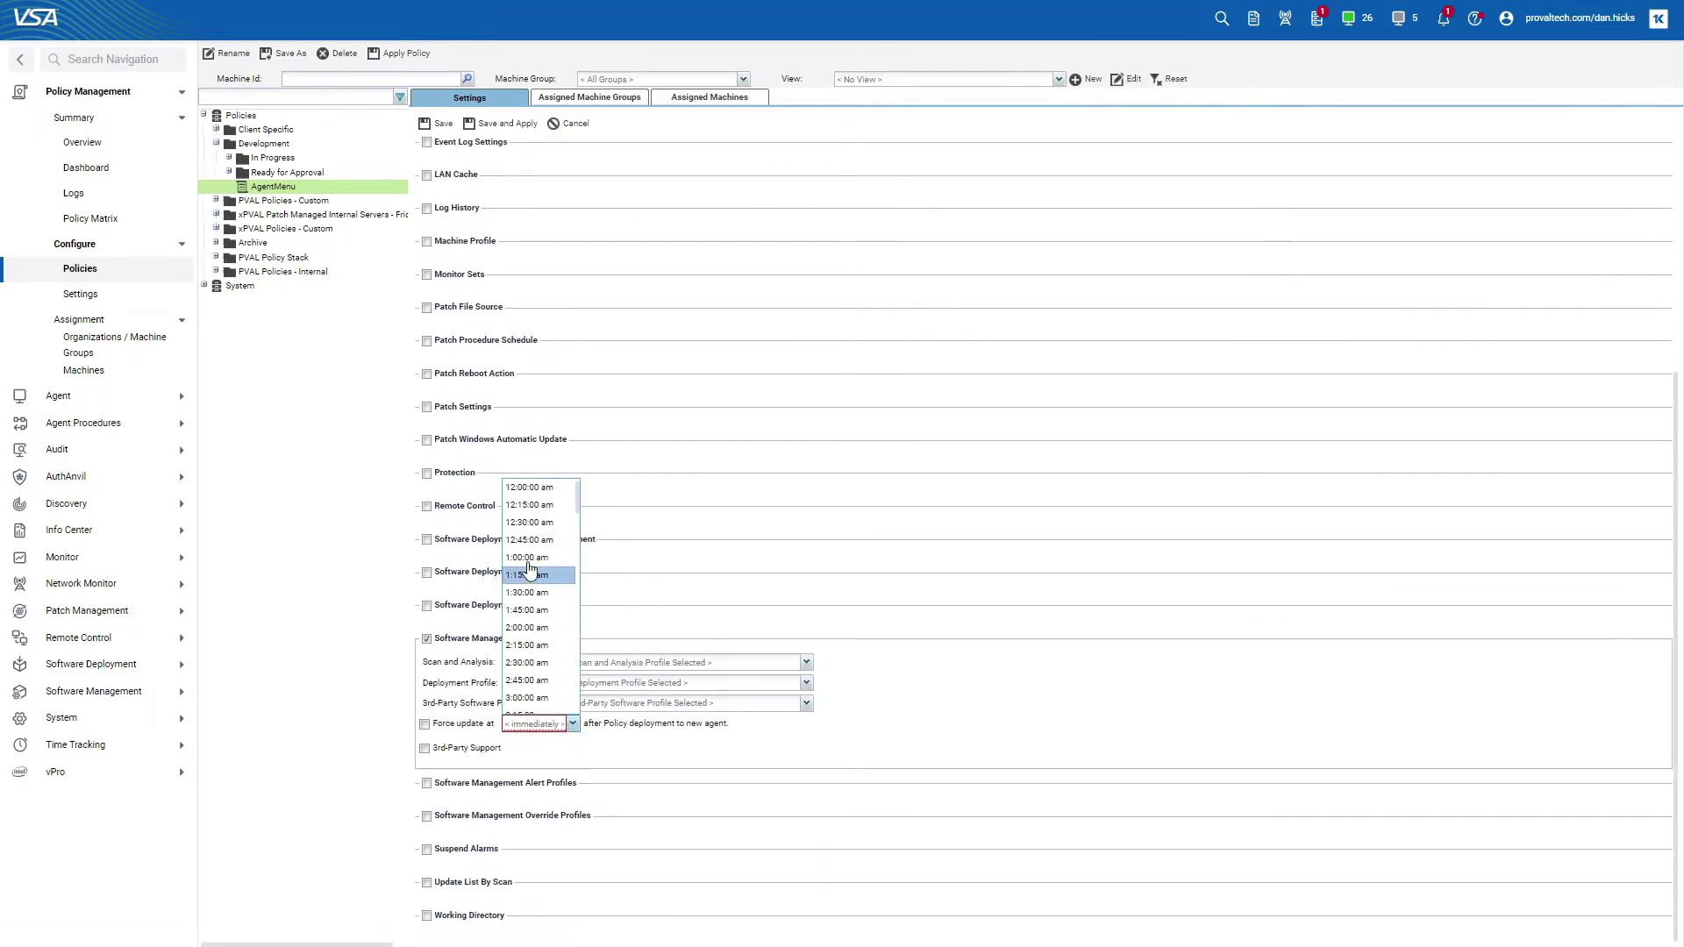
left_click(529, 488)
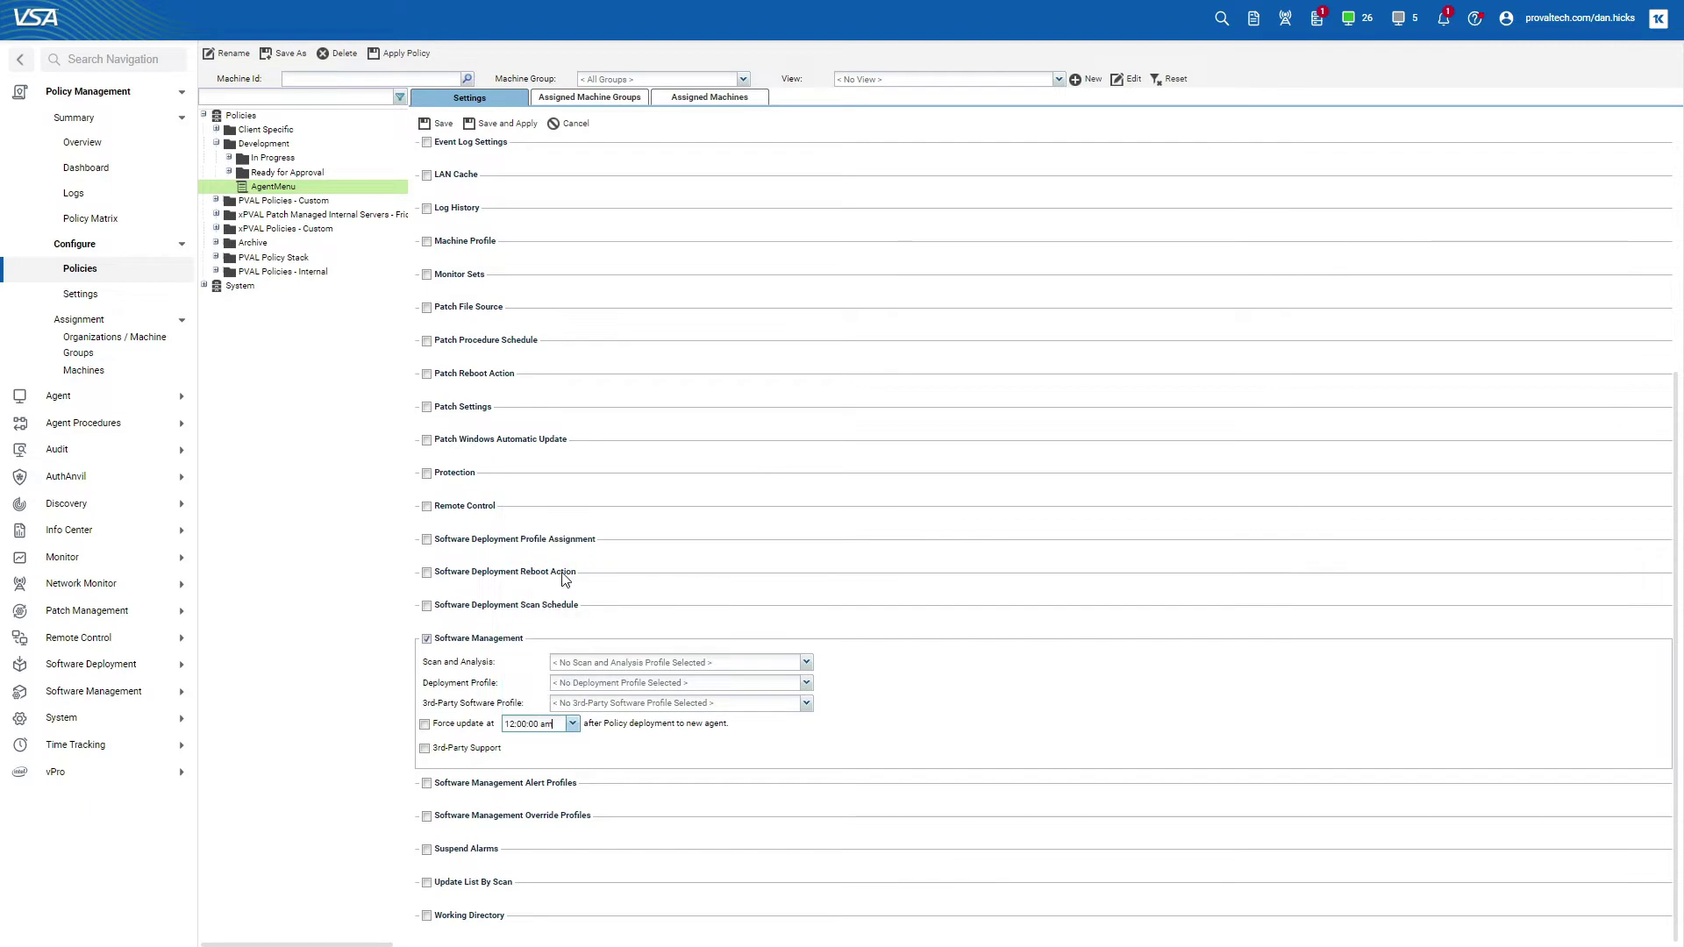
Pick Domain Controller Patch Scan as scan profile, then turn Software Management back off
left_click(805, 662)
left_click(669, 683)
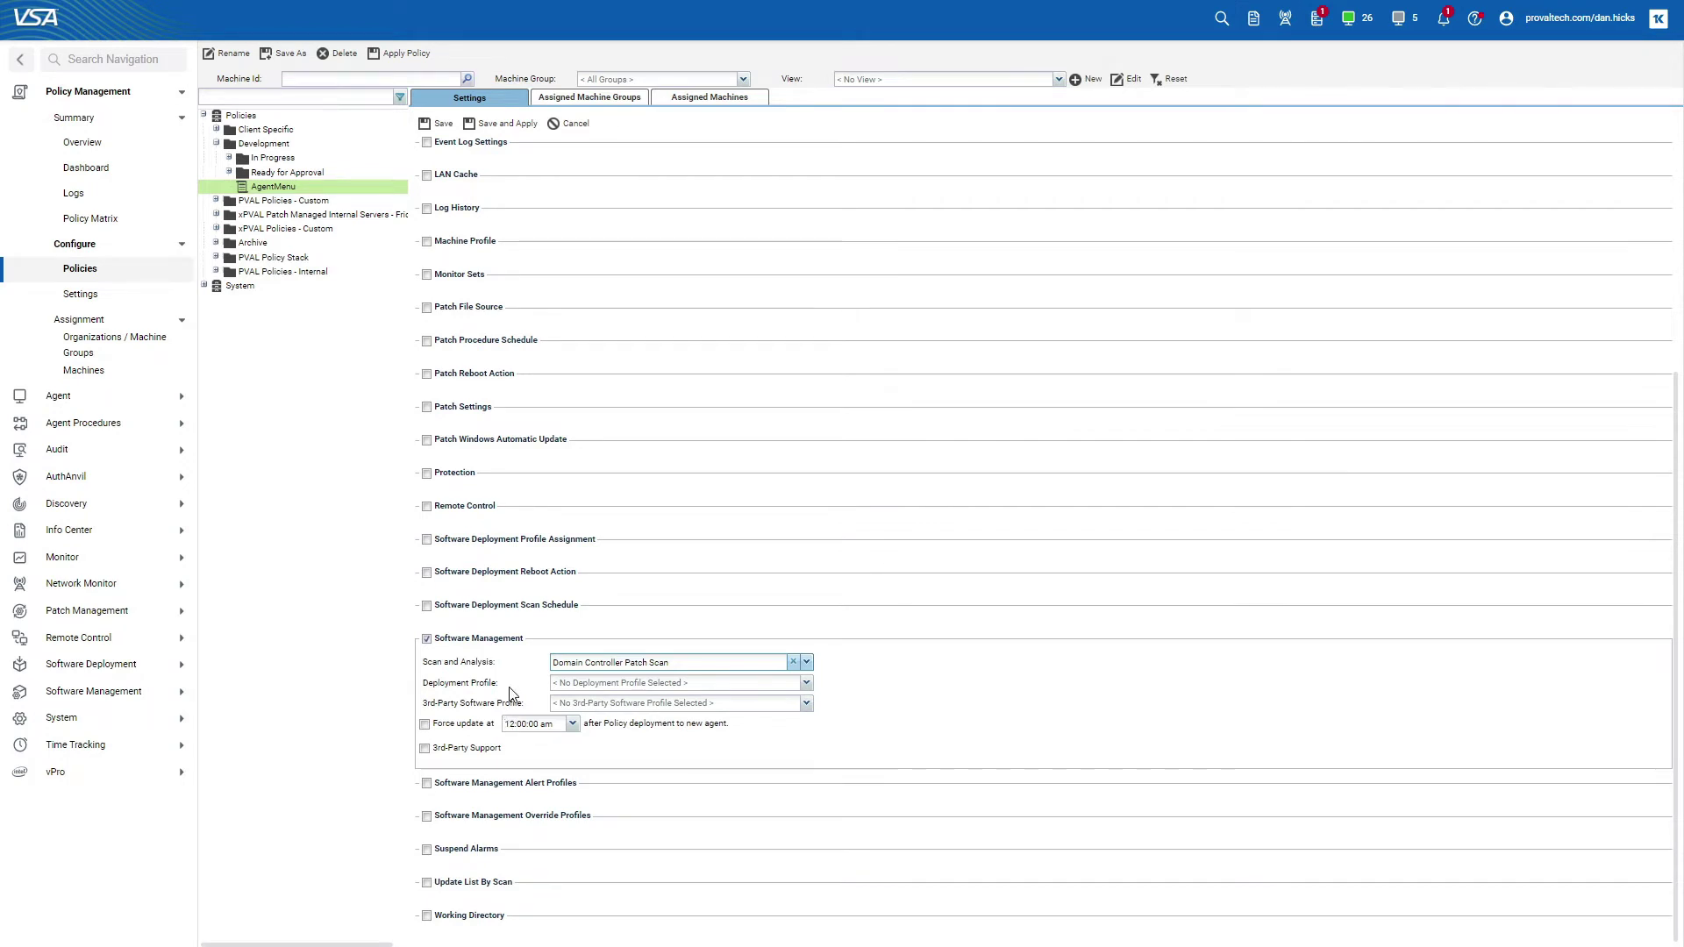
left_click(427, 638)
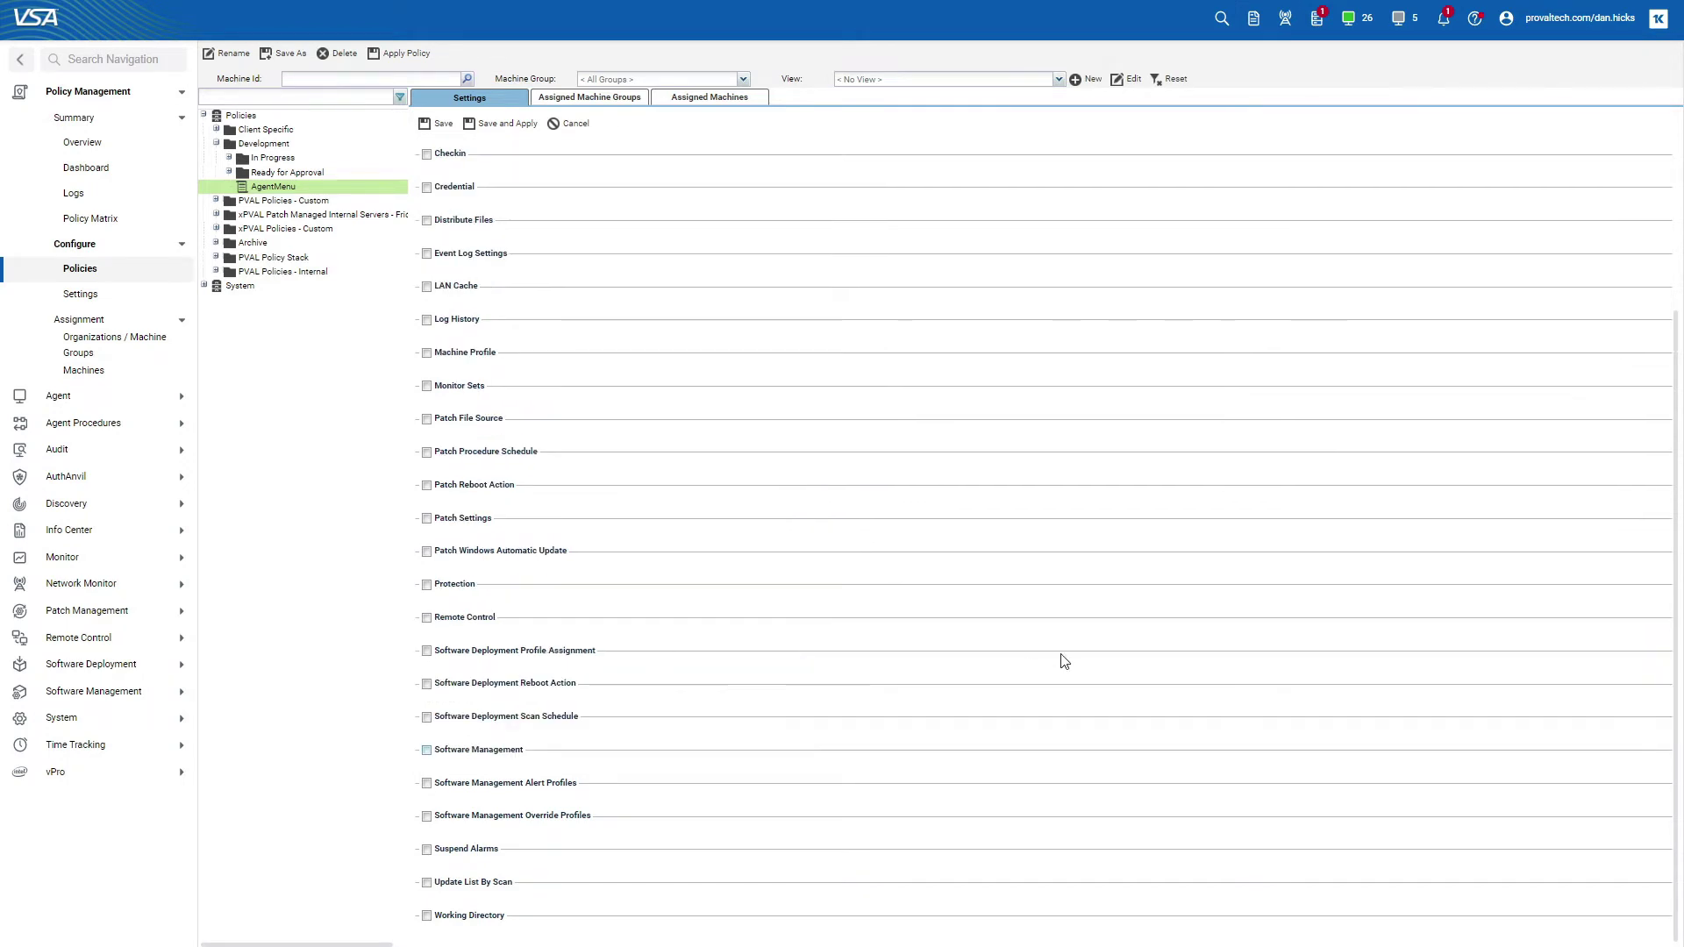
Choose xPVAL OS - All Windows WS from the policy's View list
scroll(699, 692, "up", 3)
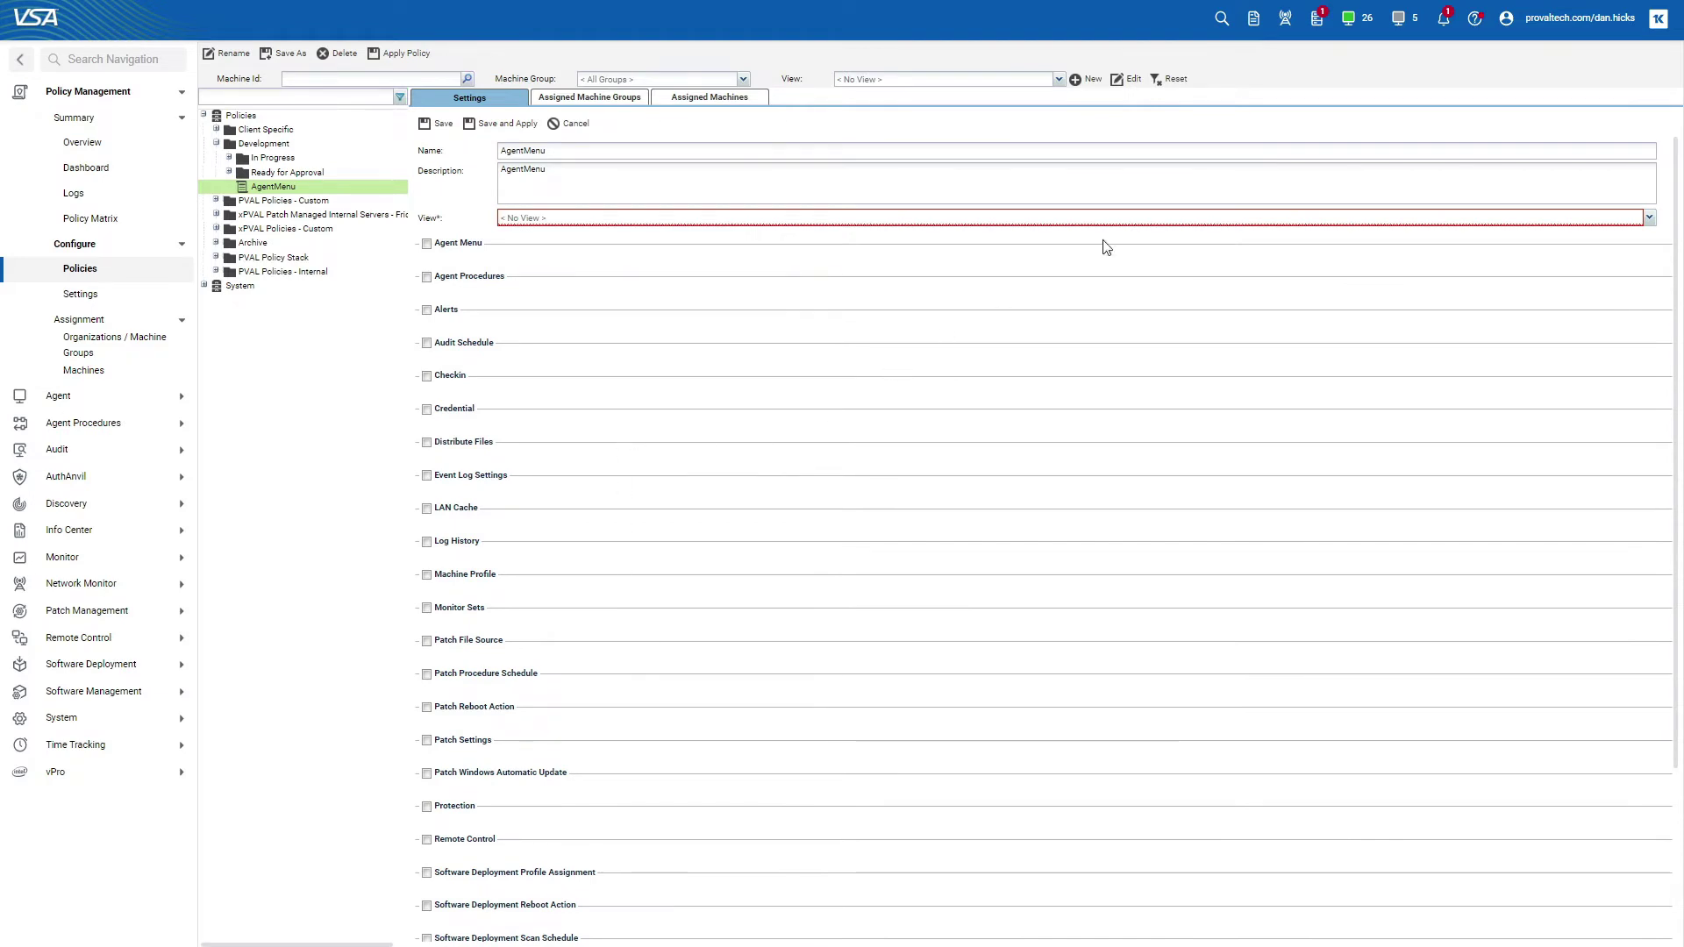
left_click(1654, 219)
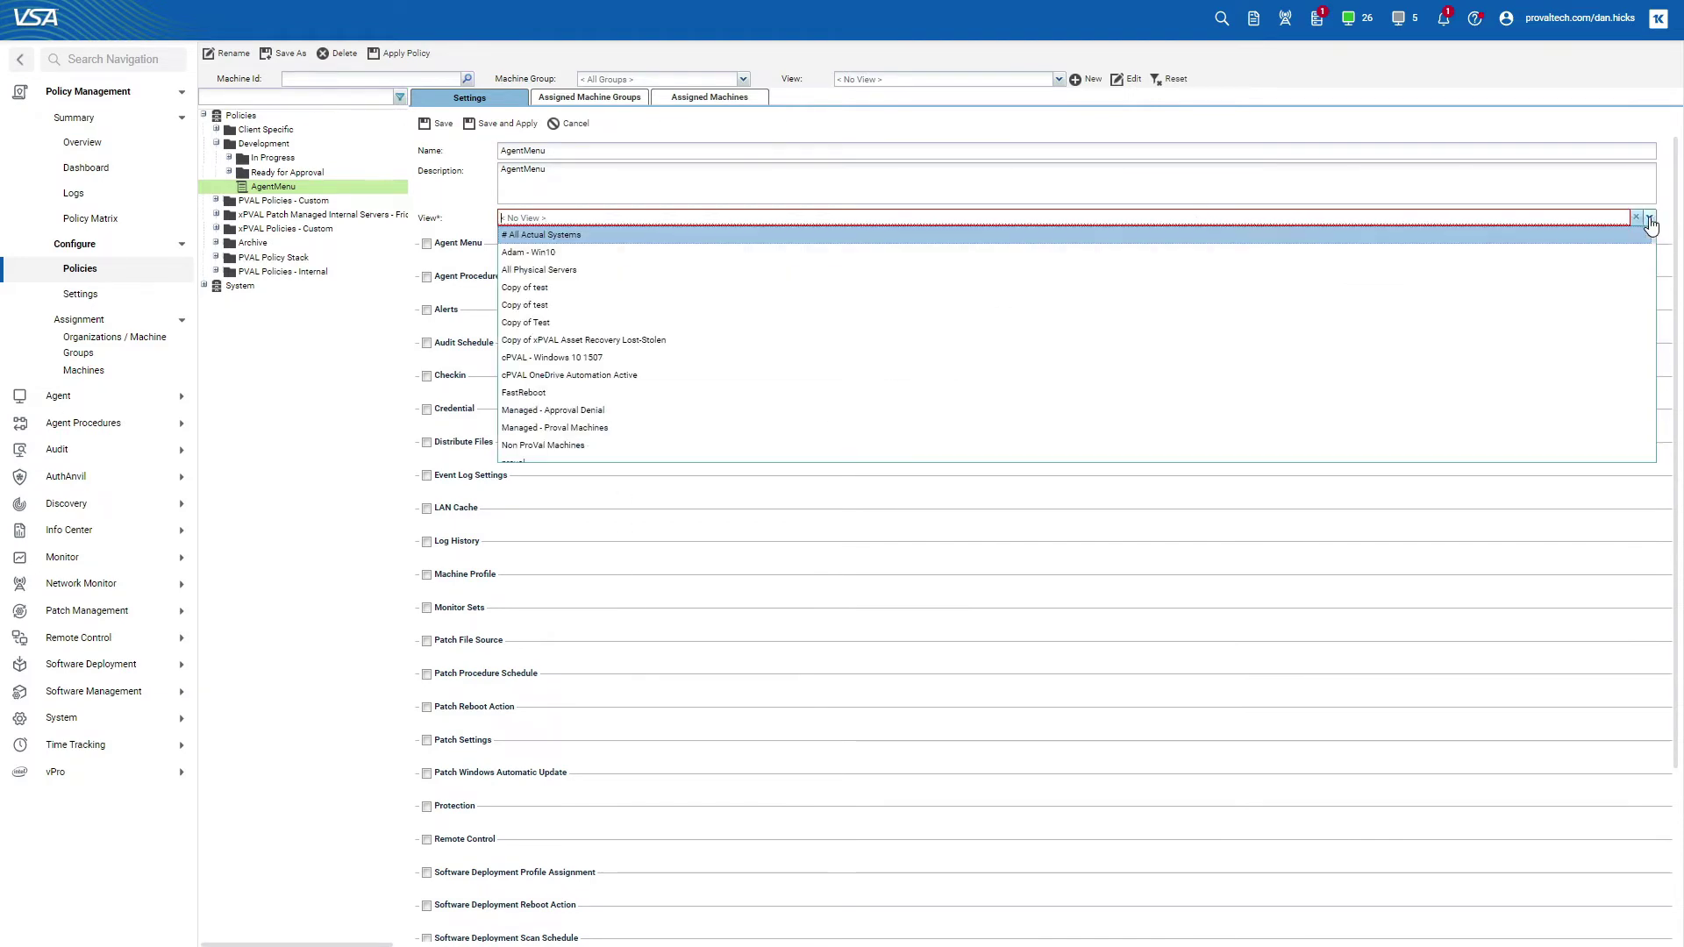
scroll(763, 322, "down", 6)
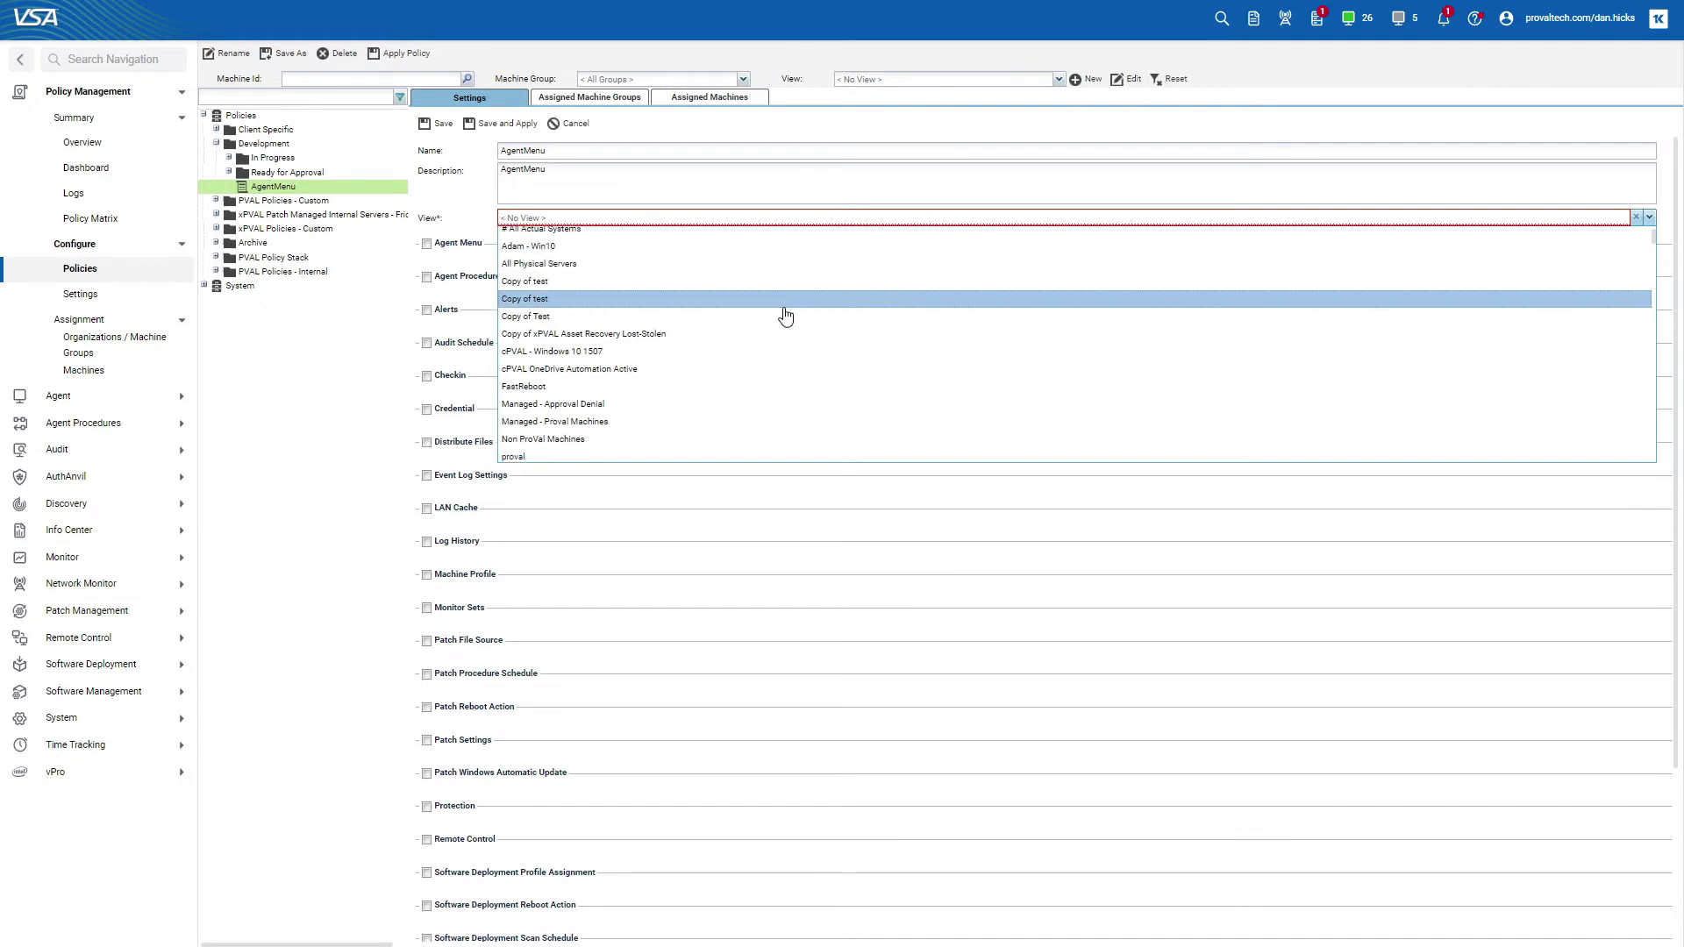
scroll(728, 321, "down", 6)
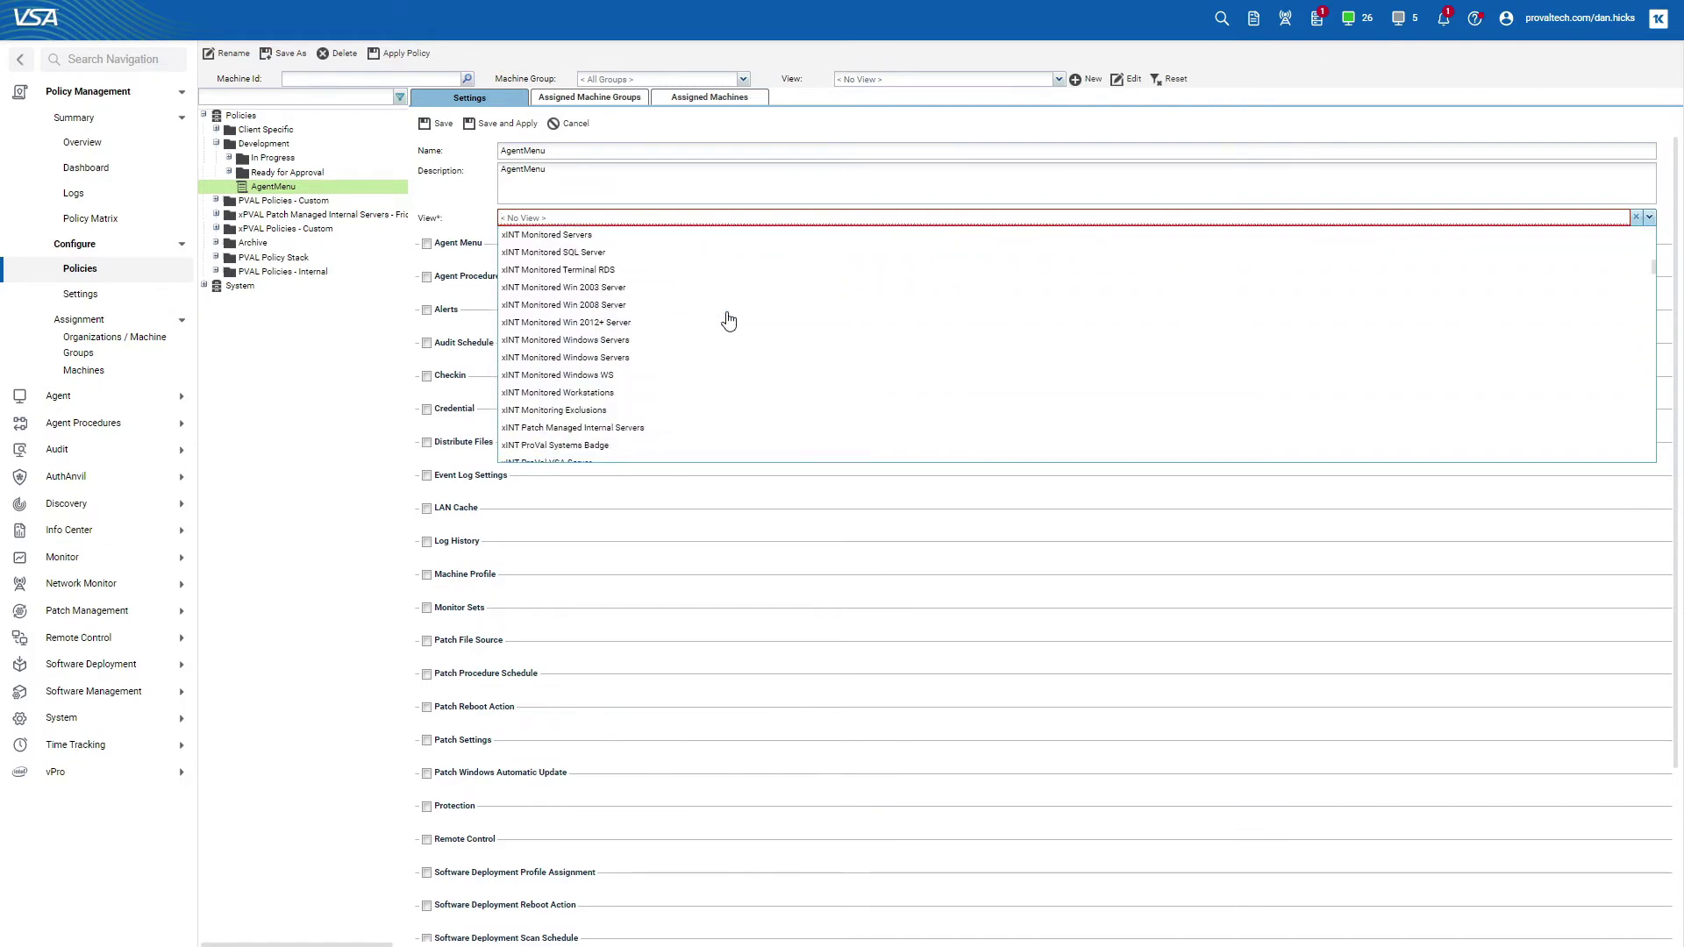
scroll(670, 320, "down", 5)
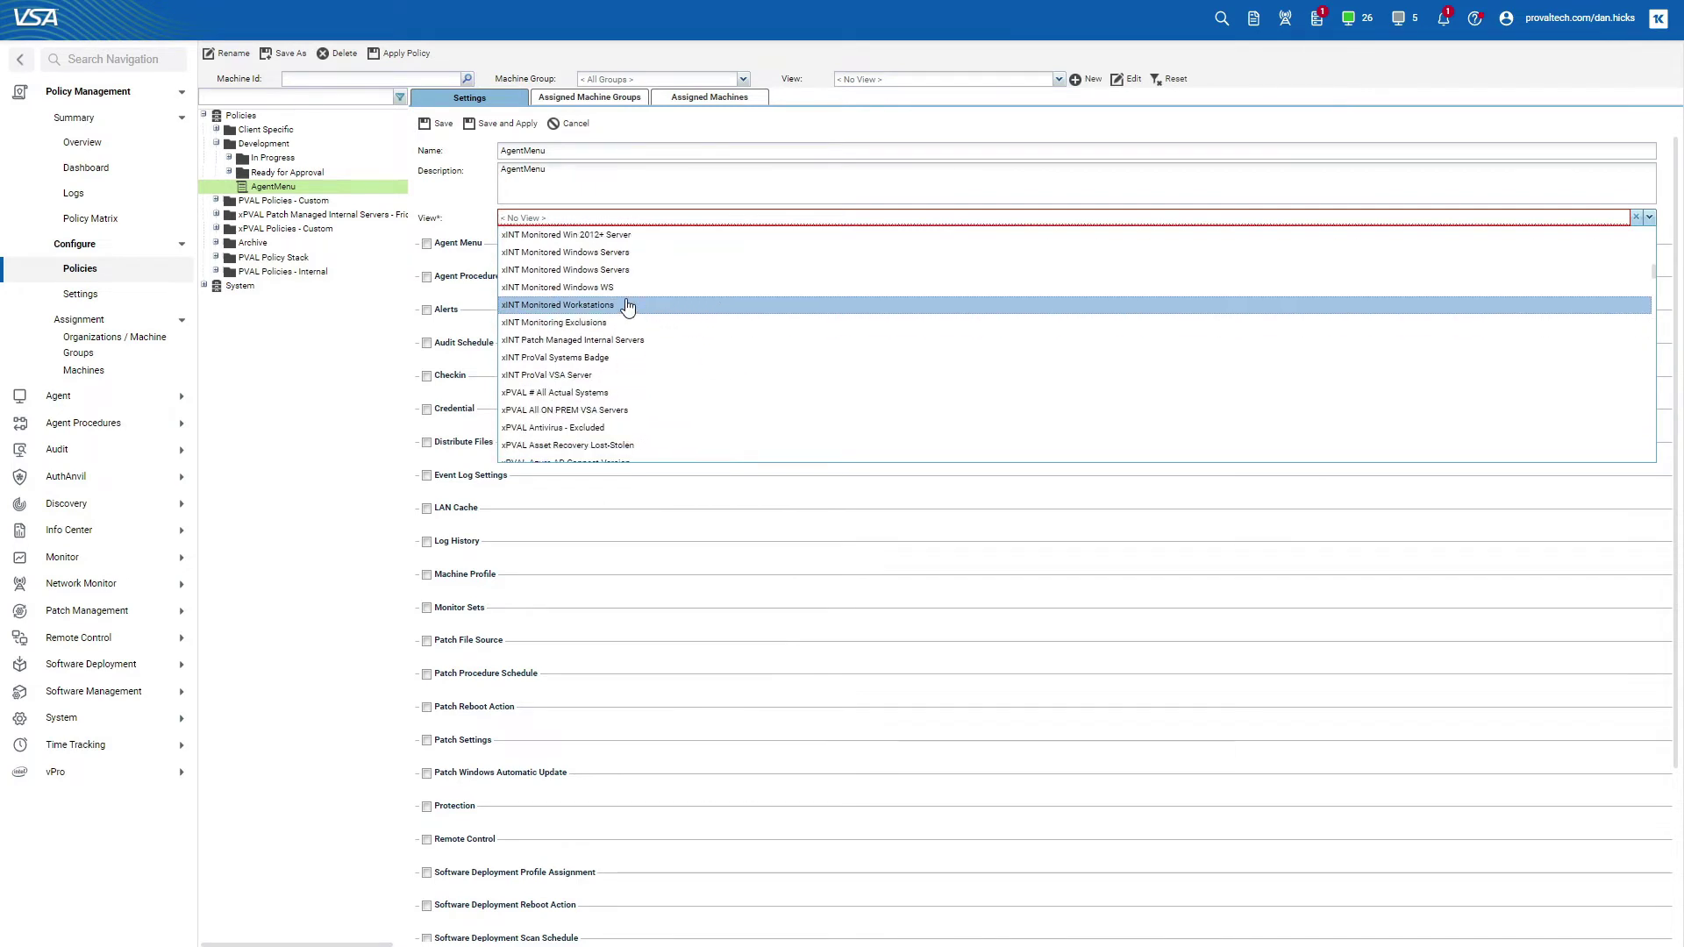
scroll(613, 325, "down", 3)
scroll(600, 356, "down", 5)
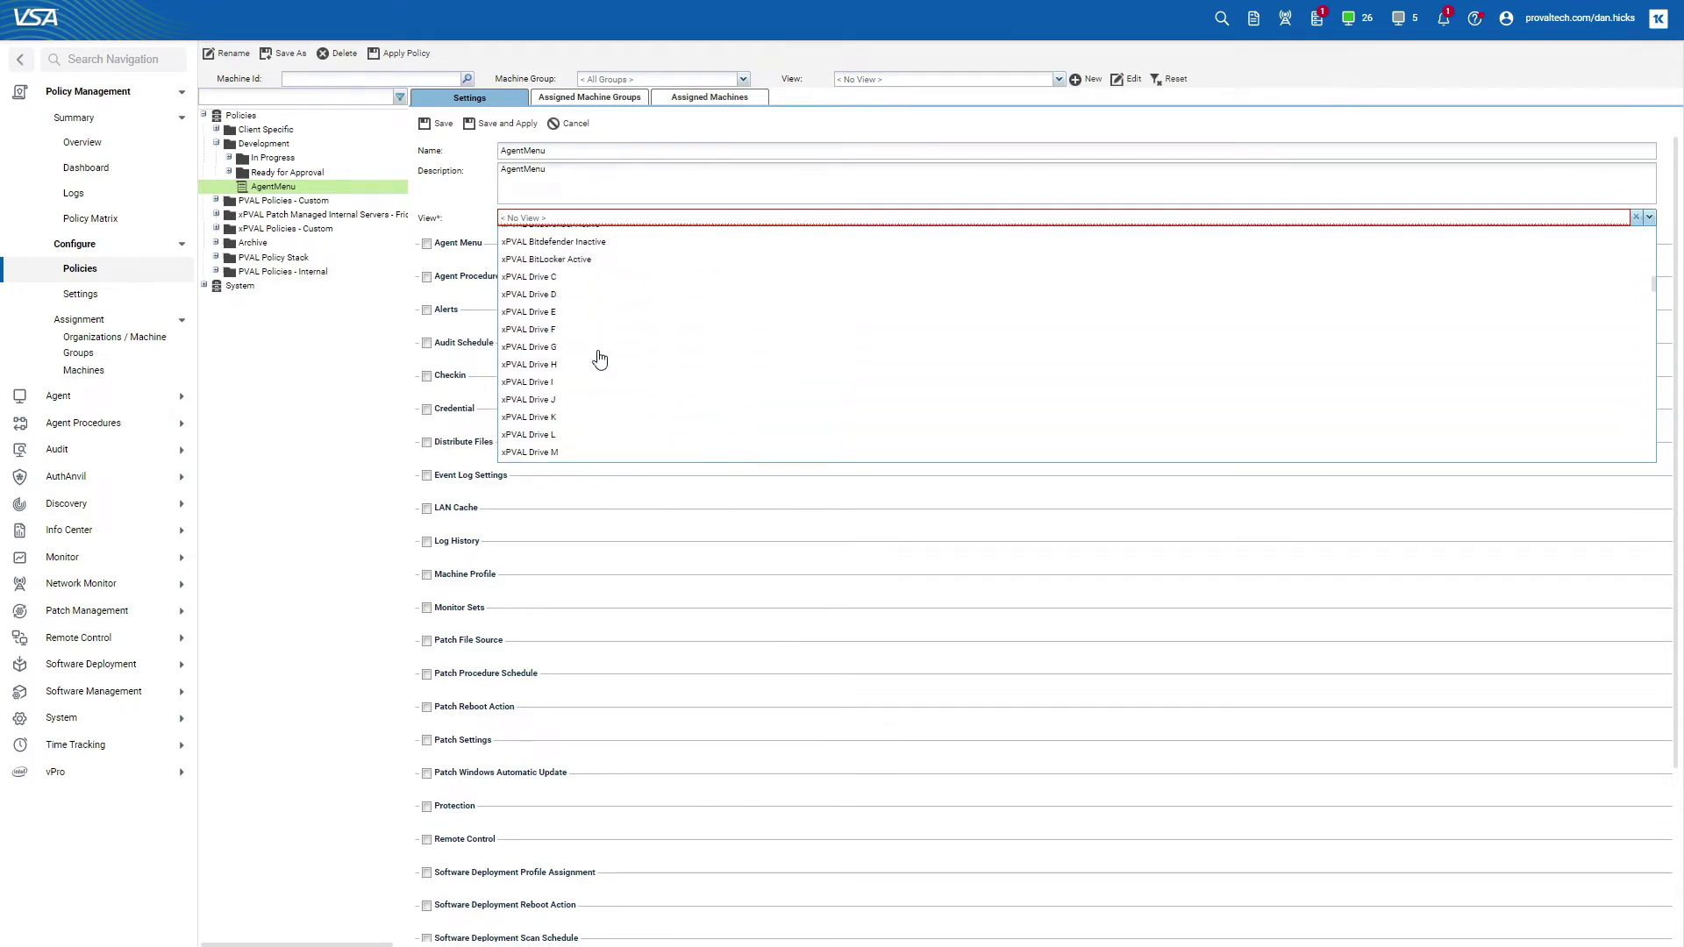
scroll(599, 369, "down", 3)
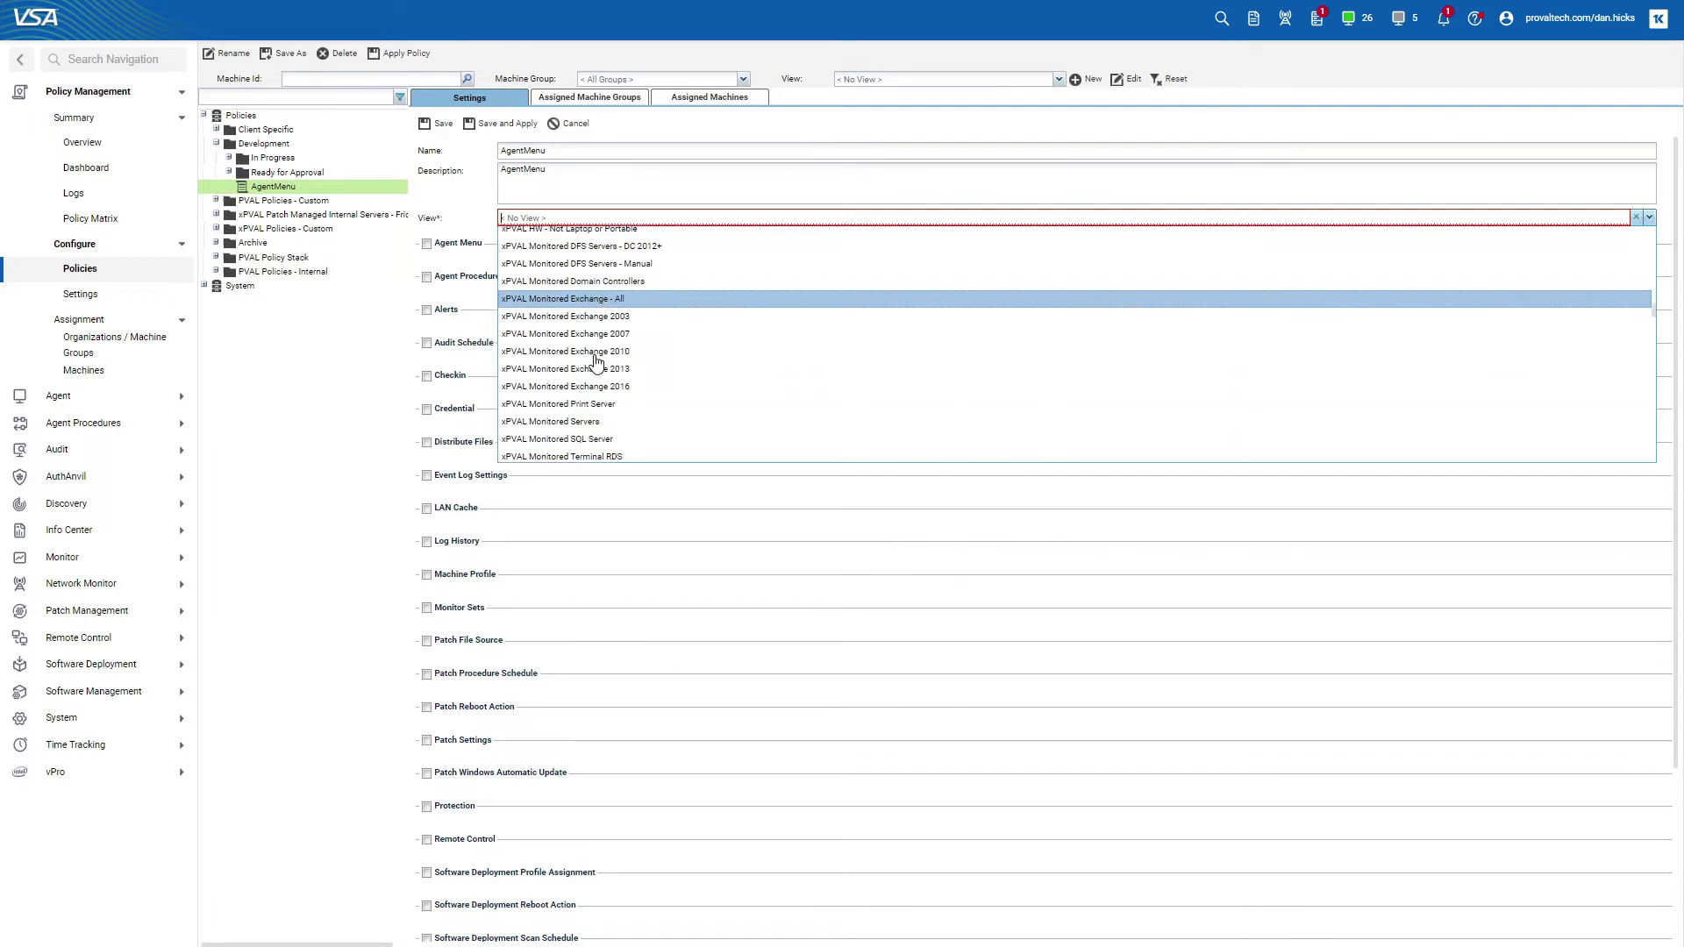
scroll(596, 377, "down", 3)
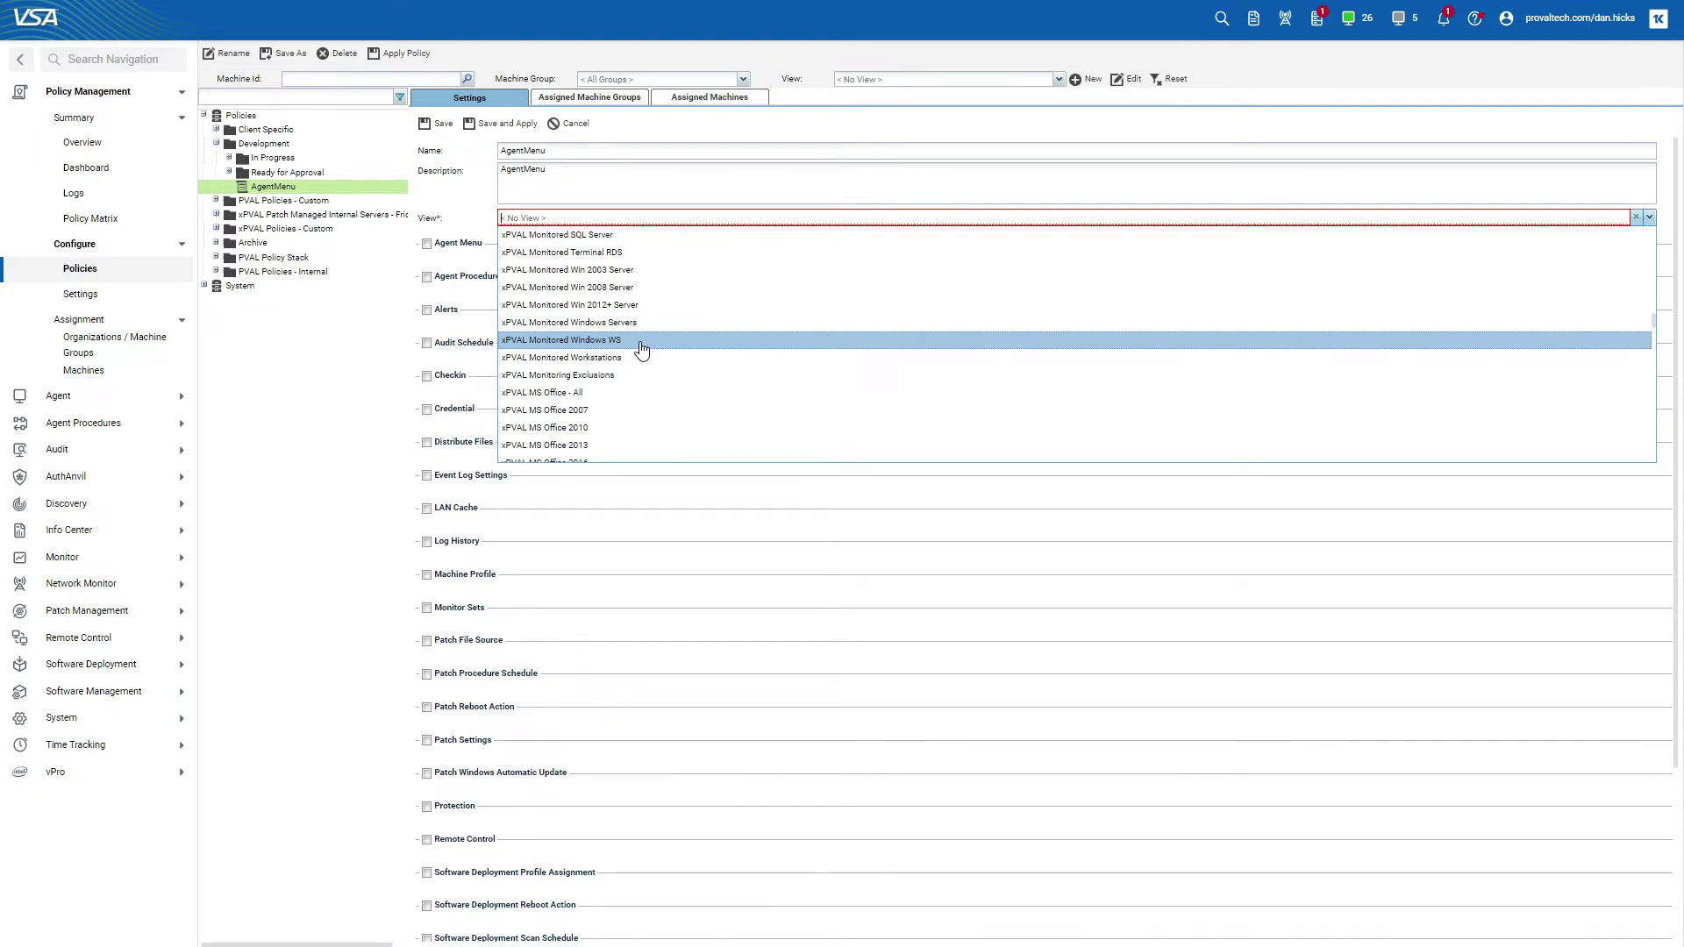
scroll(640, 350, "down", 4)
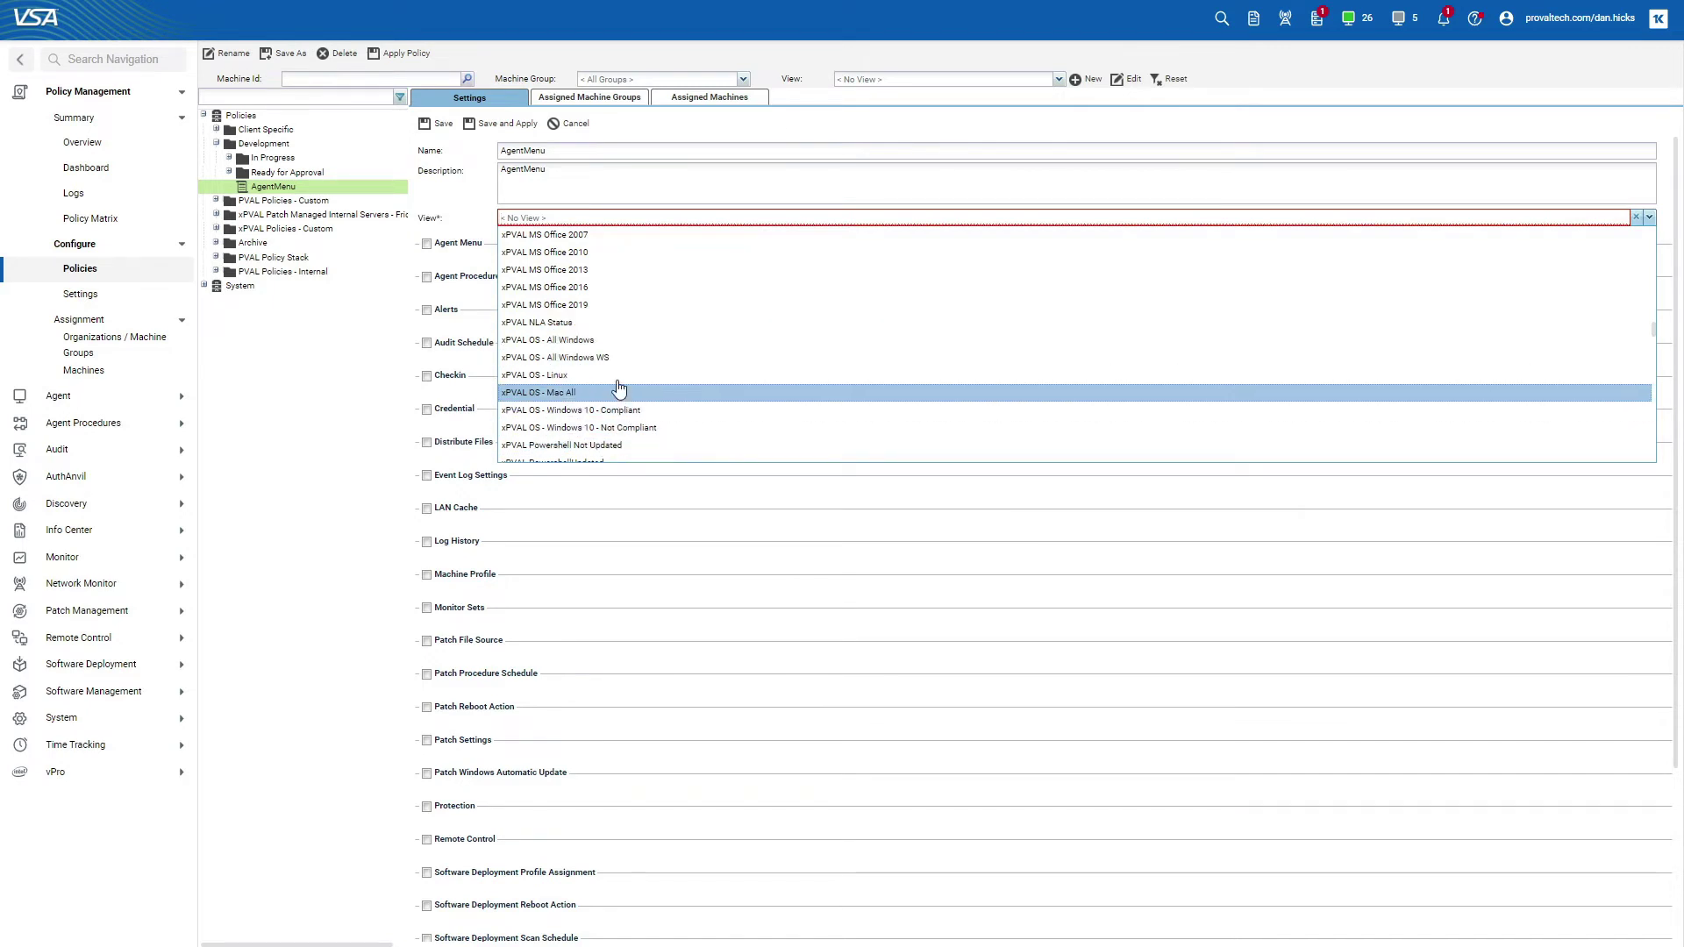
scroll(640, 350, "down", 2)
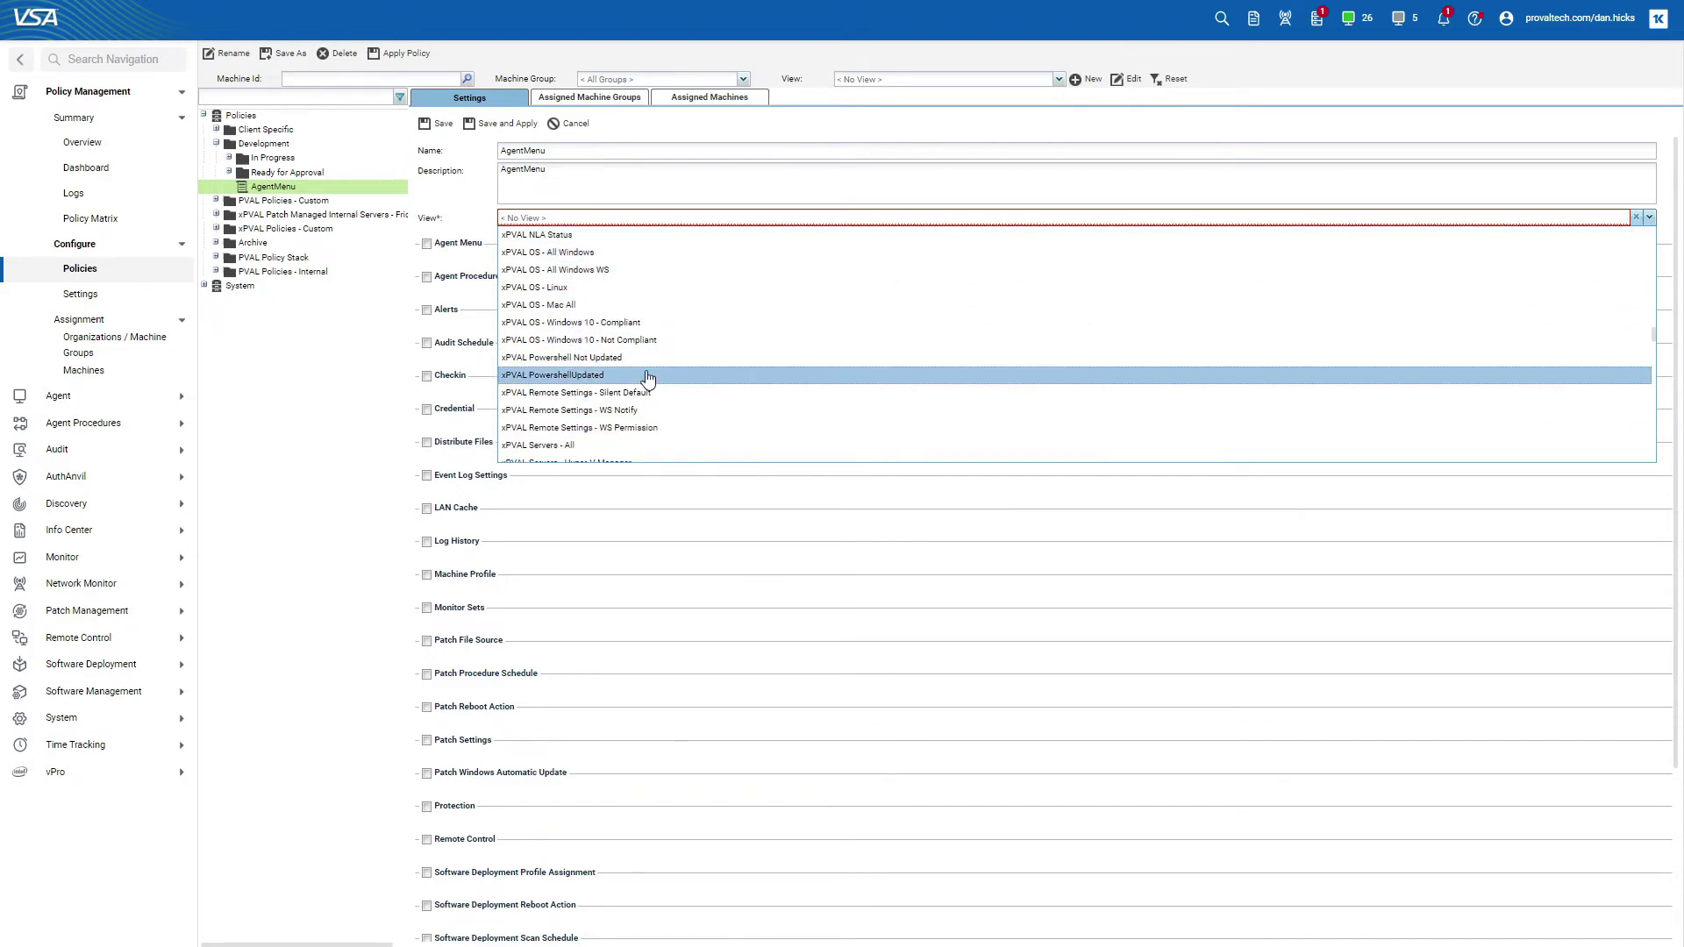
scroll(613, 375, "up", 4)
scroll(598, 316, "down", 10)
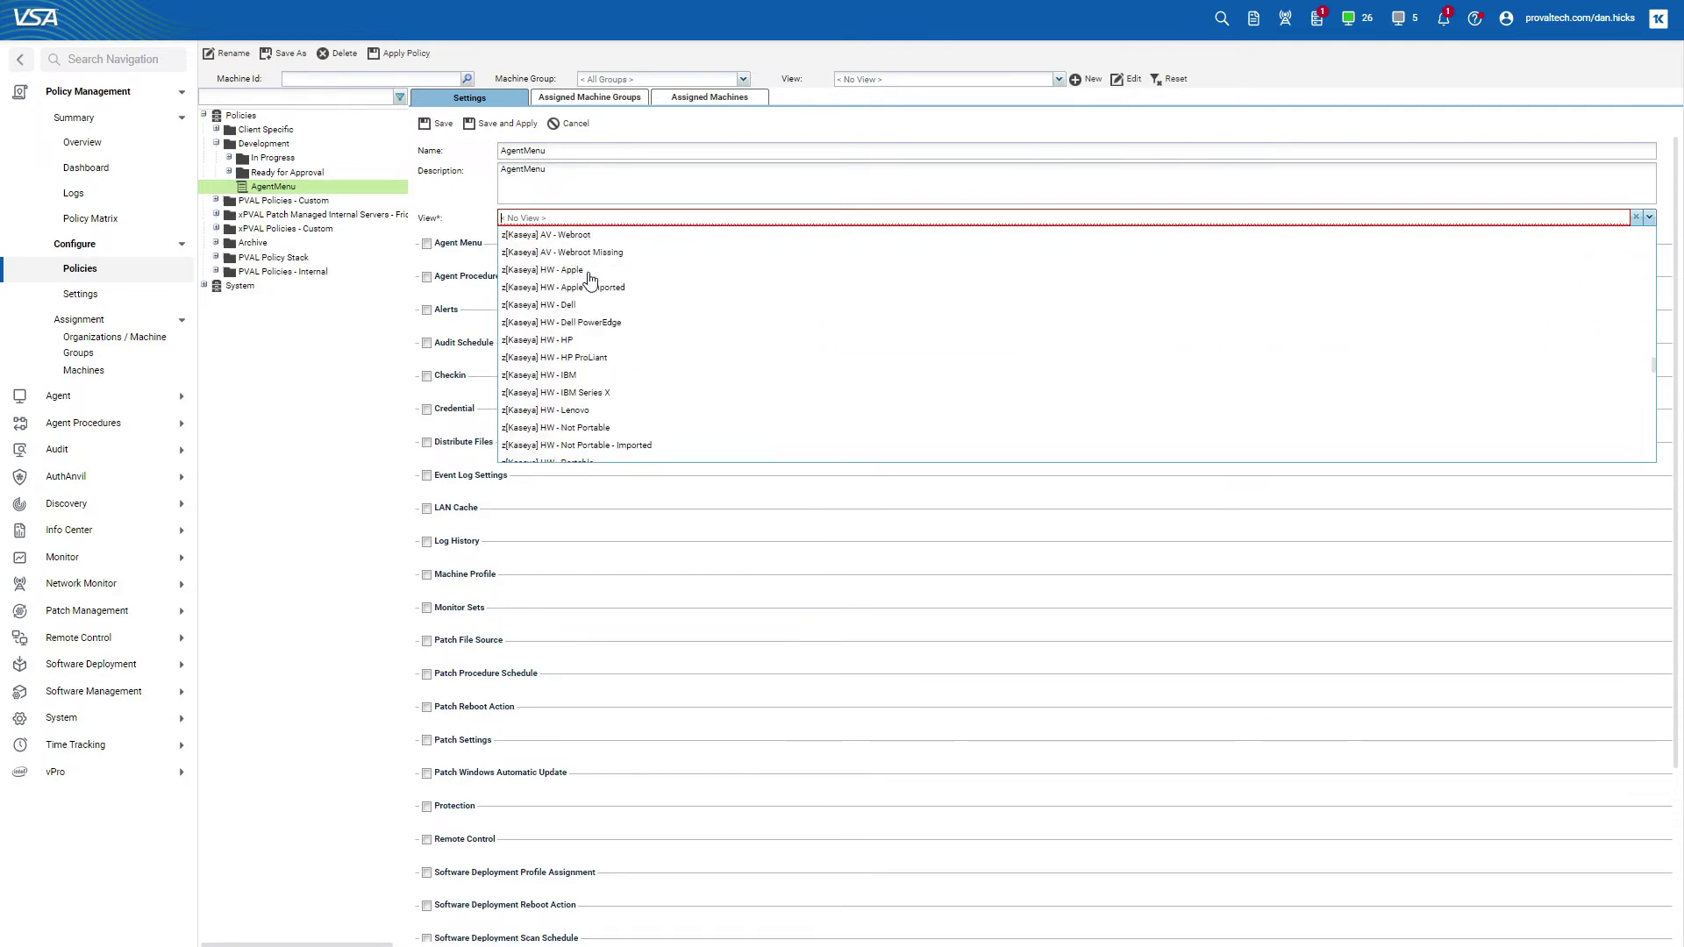
scroll(649, 351, "up", 5)
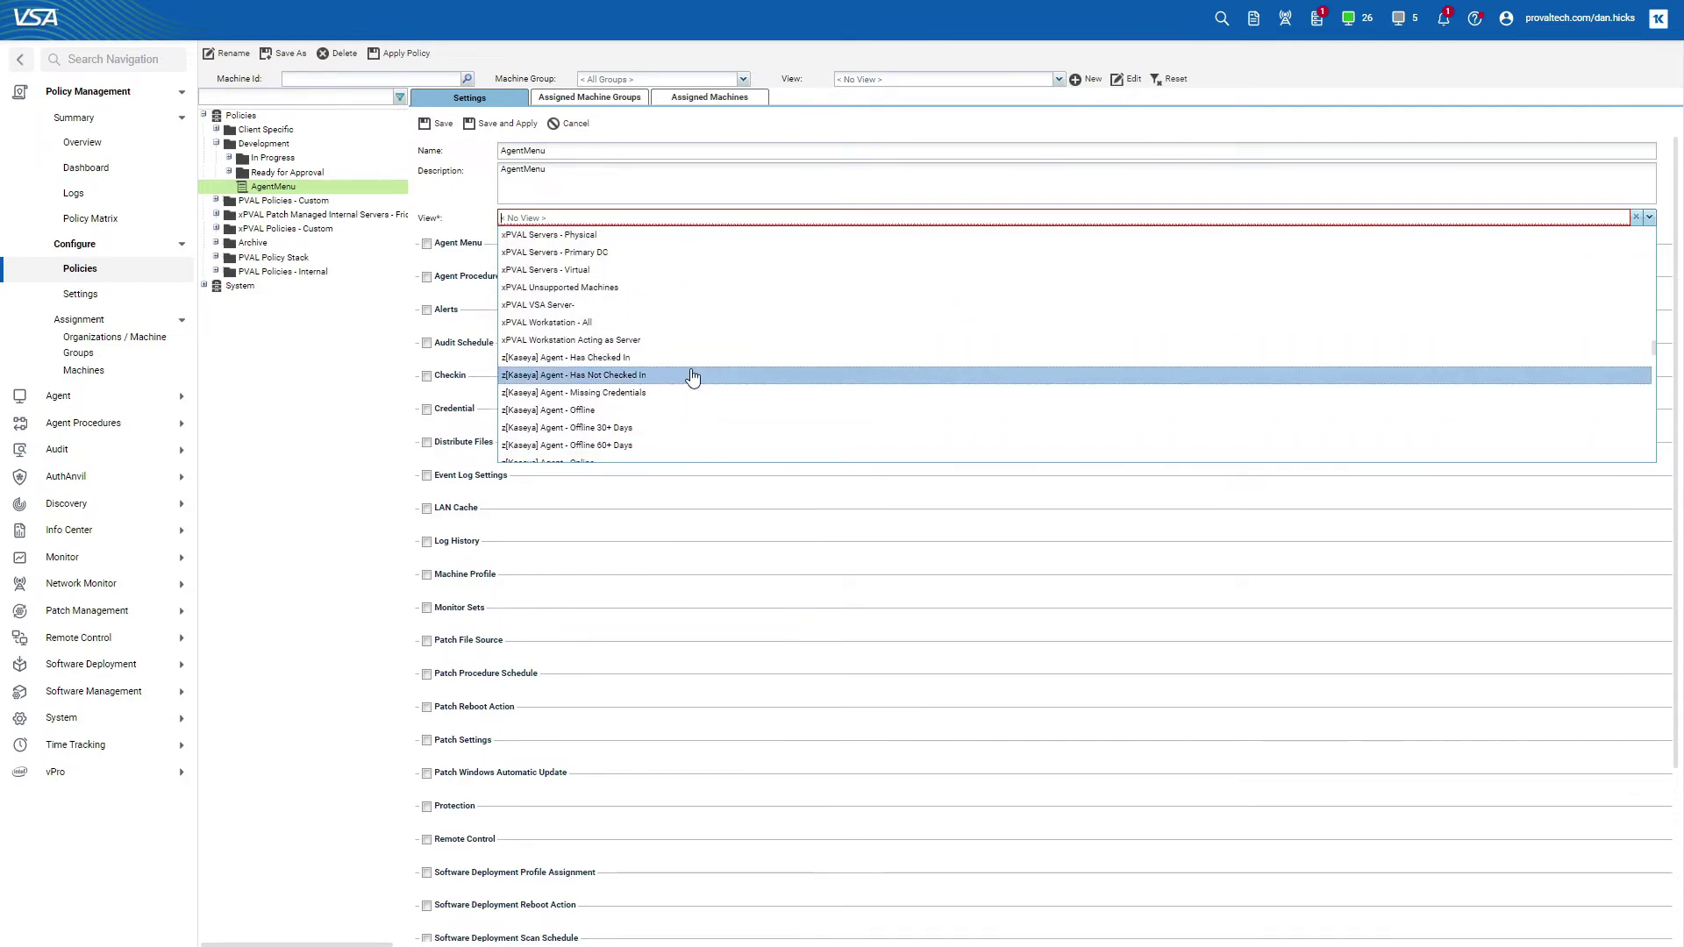
scroll(666, 372, "up", 5)
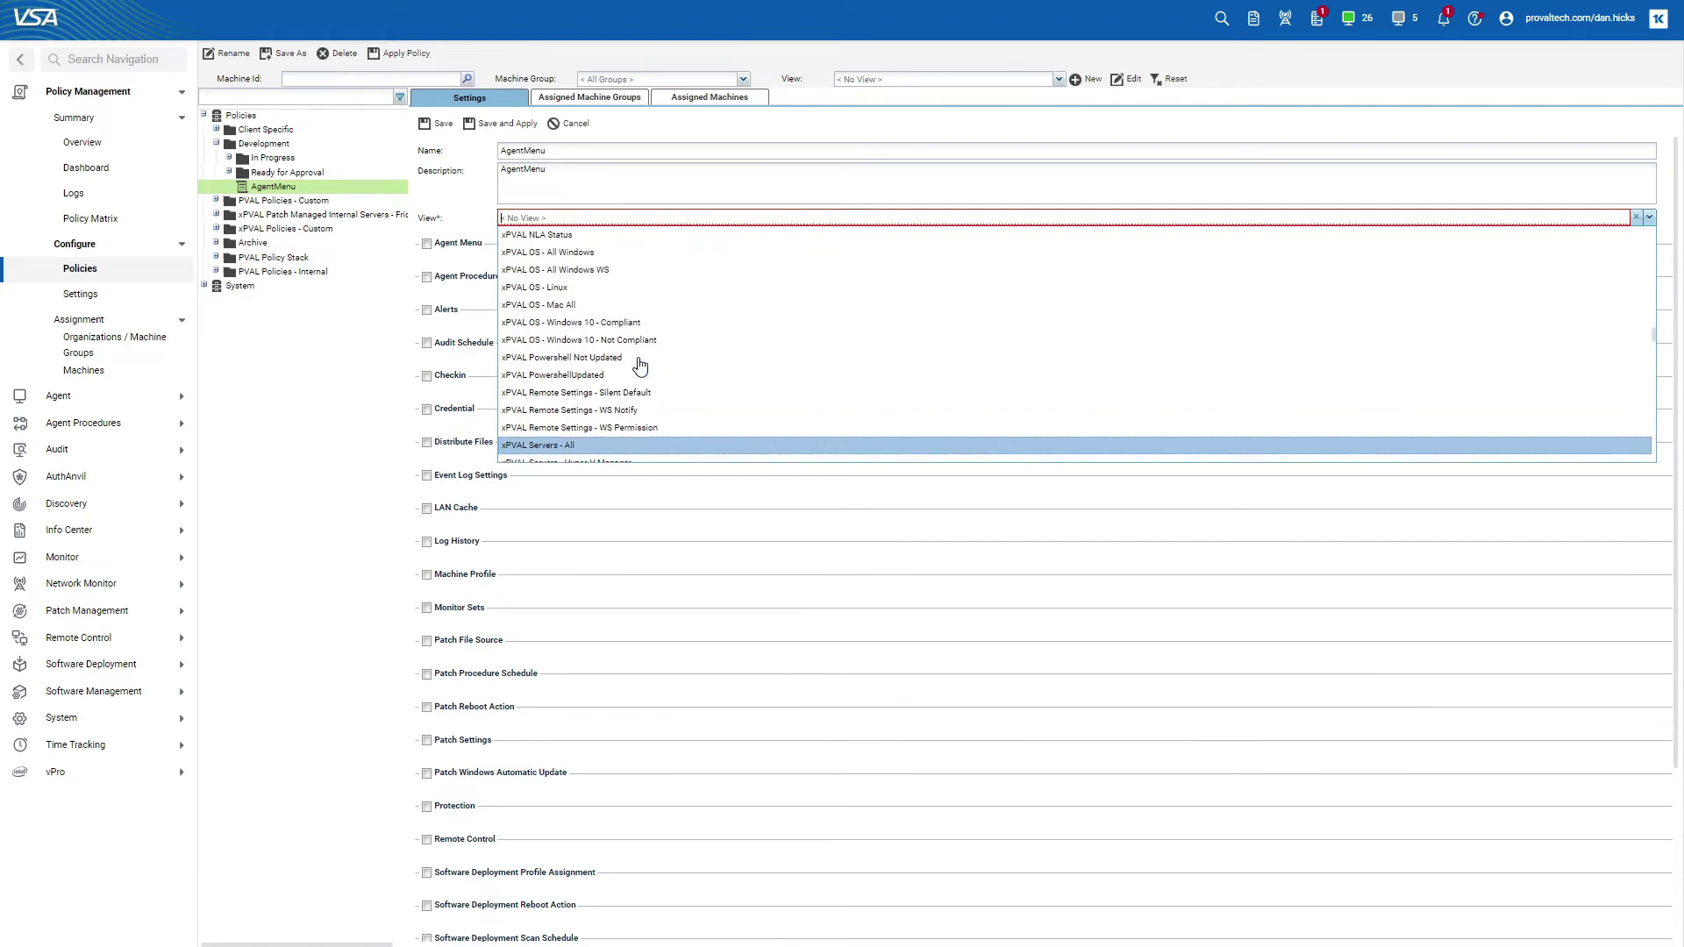
scroll(639, 364, "up", 2)
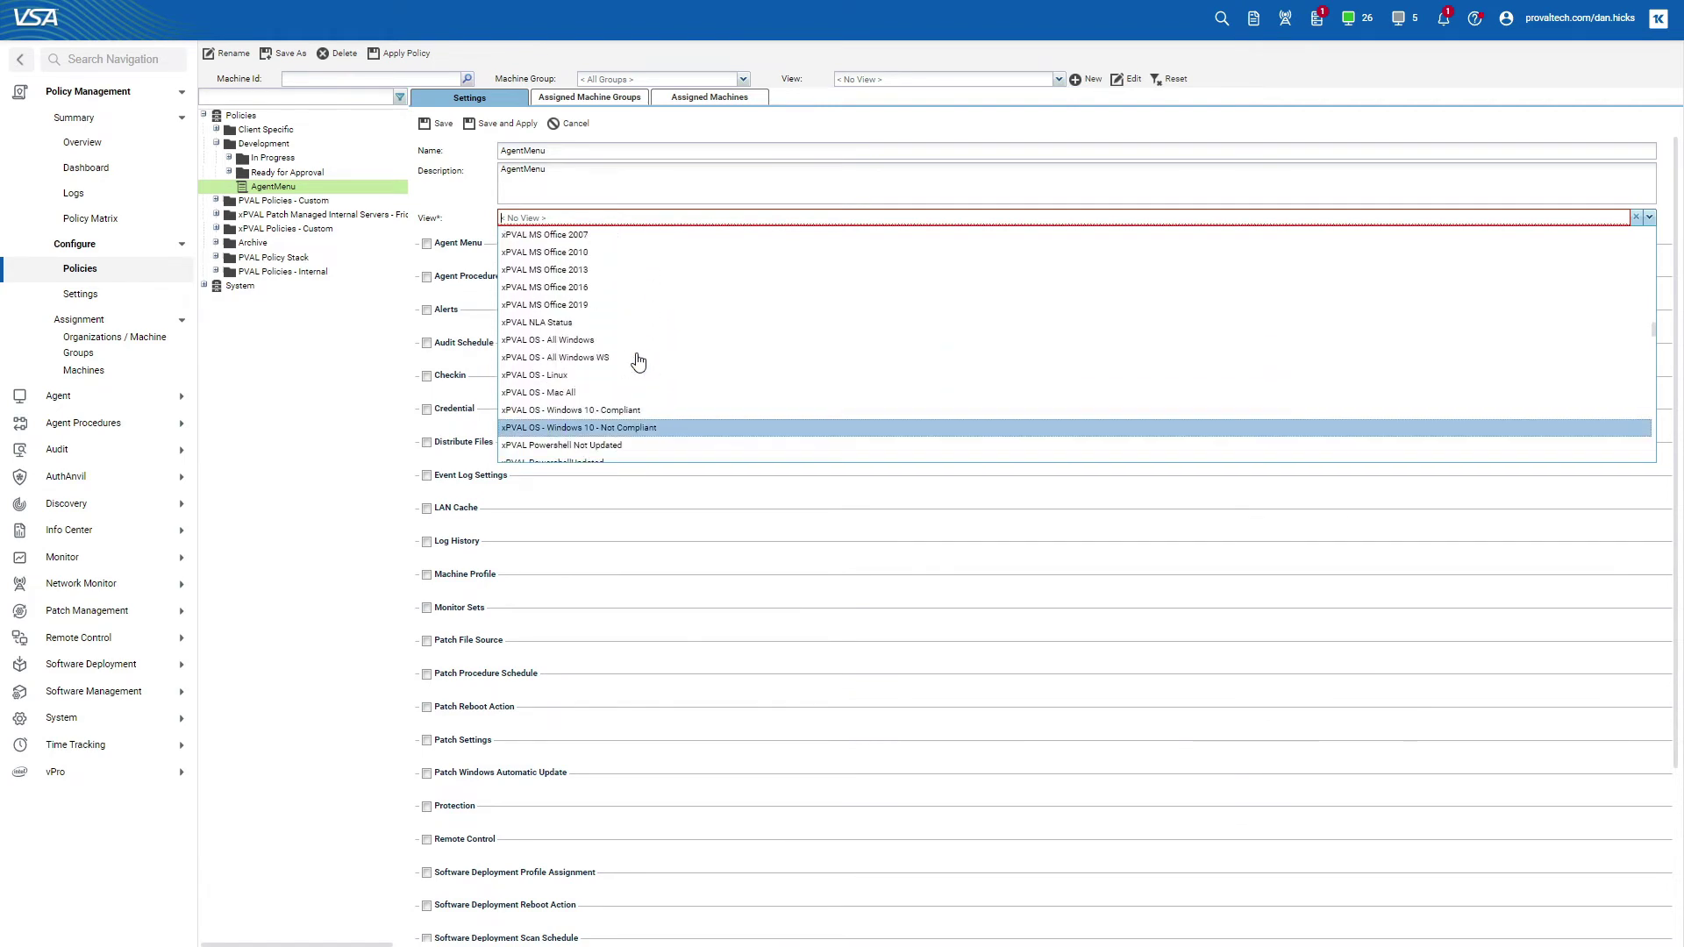
left_click(601, 359)
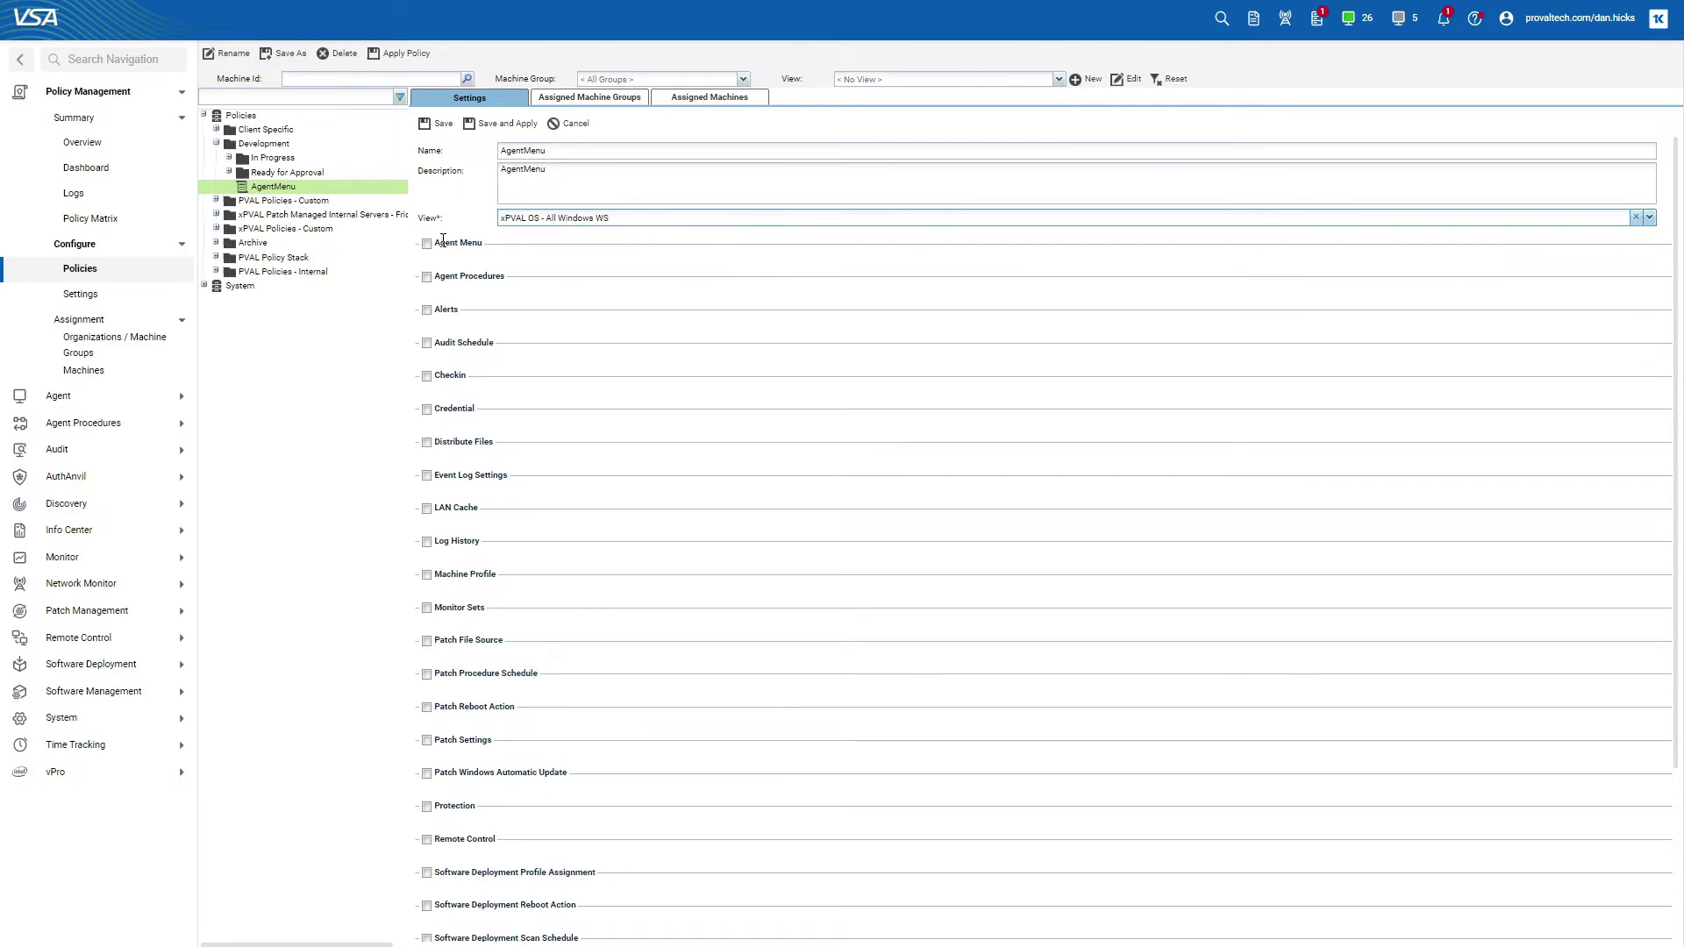
Enable Agent Menu with Enable Agent Icon, Refresh and Disable Remote Control checked
left_click(427, 244)
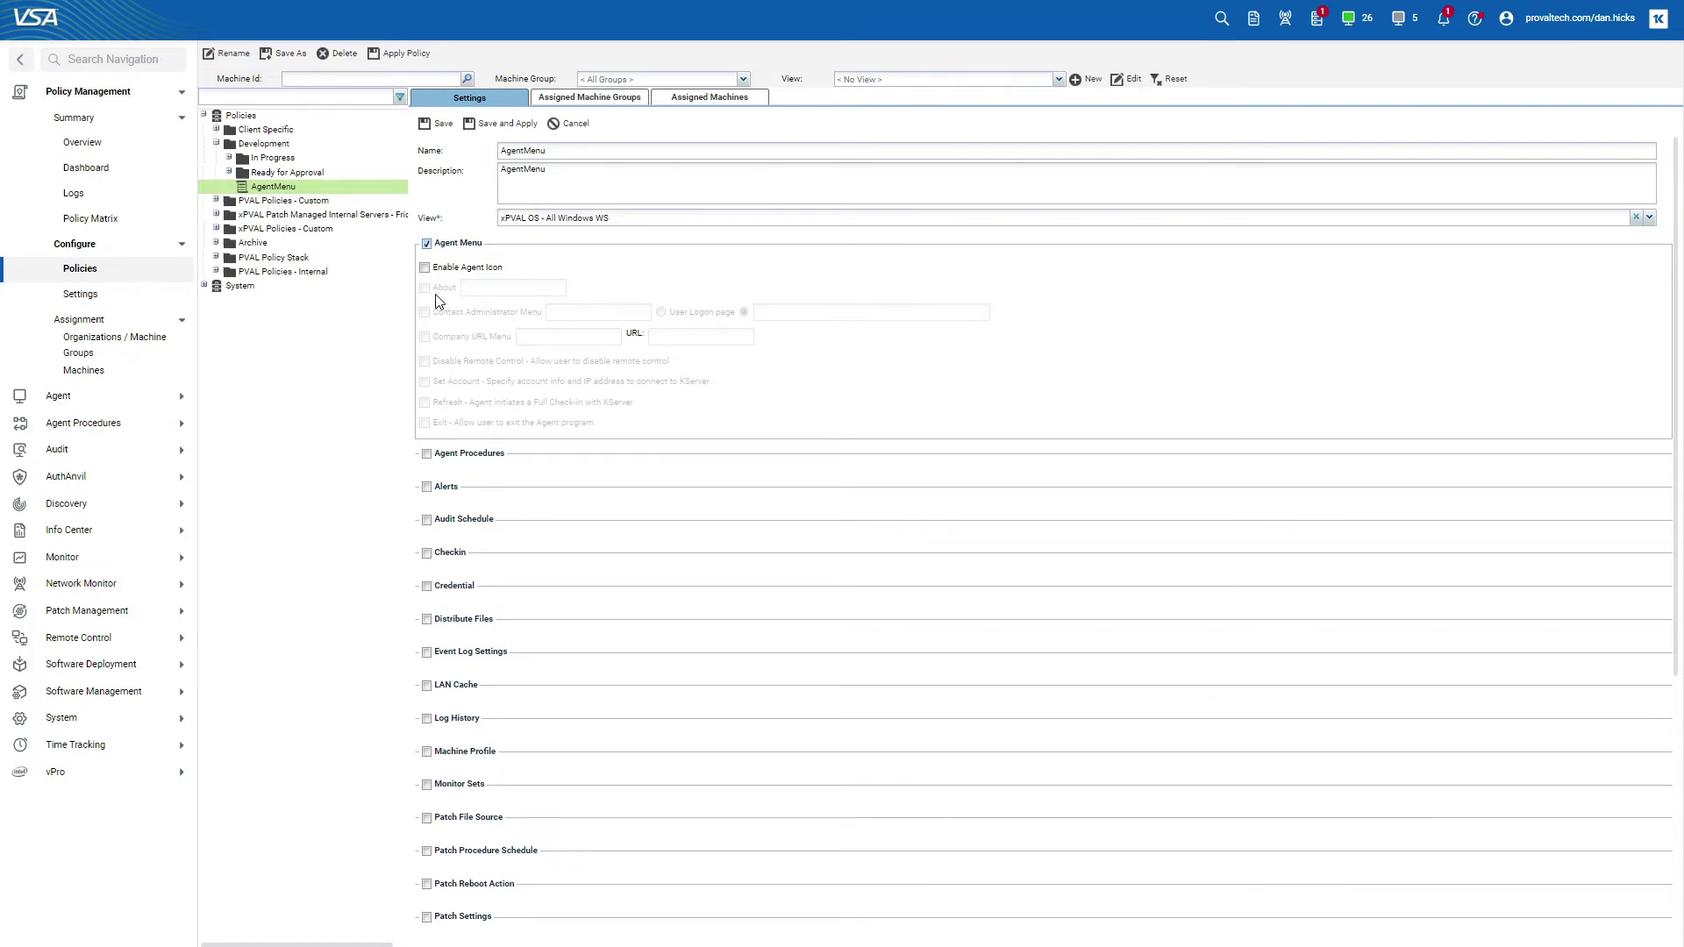
left_click(424, 268)
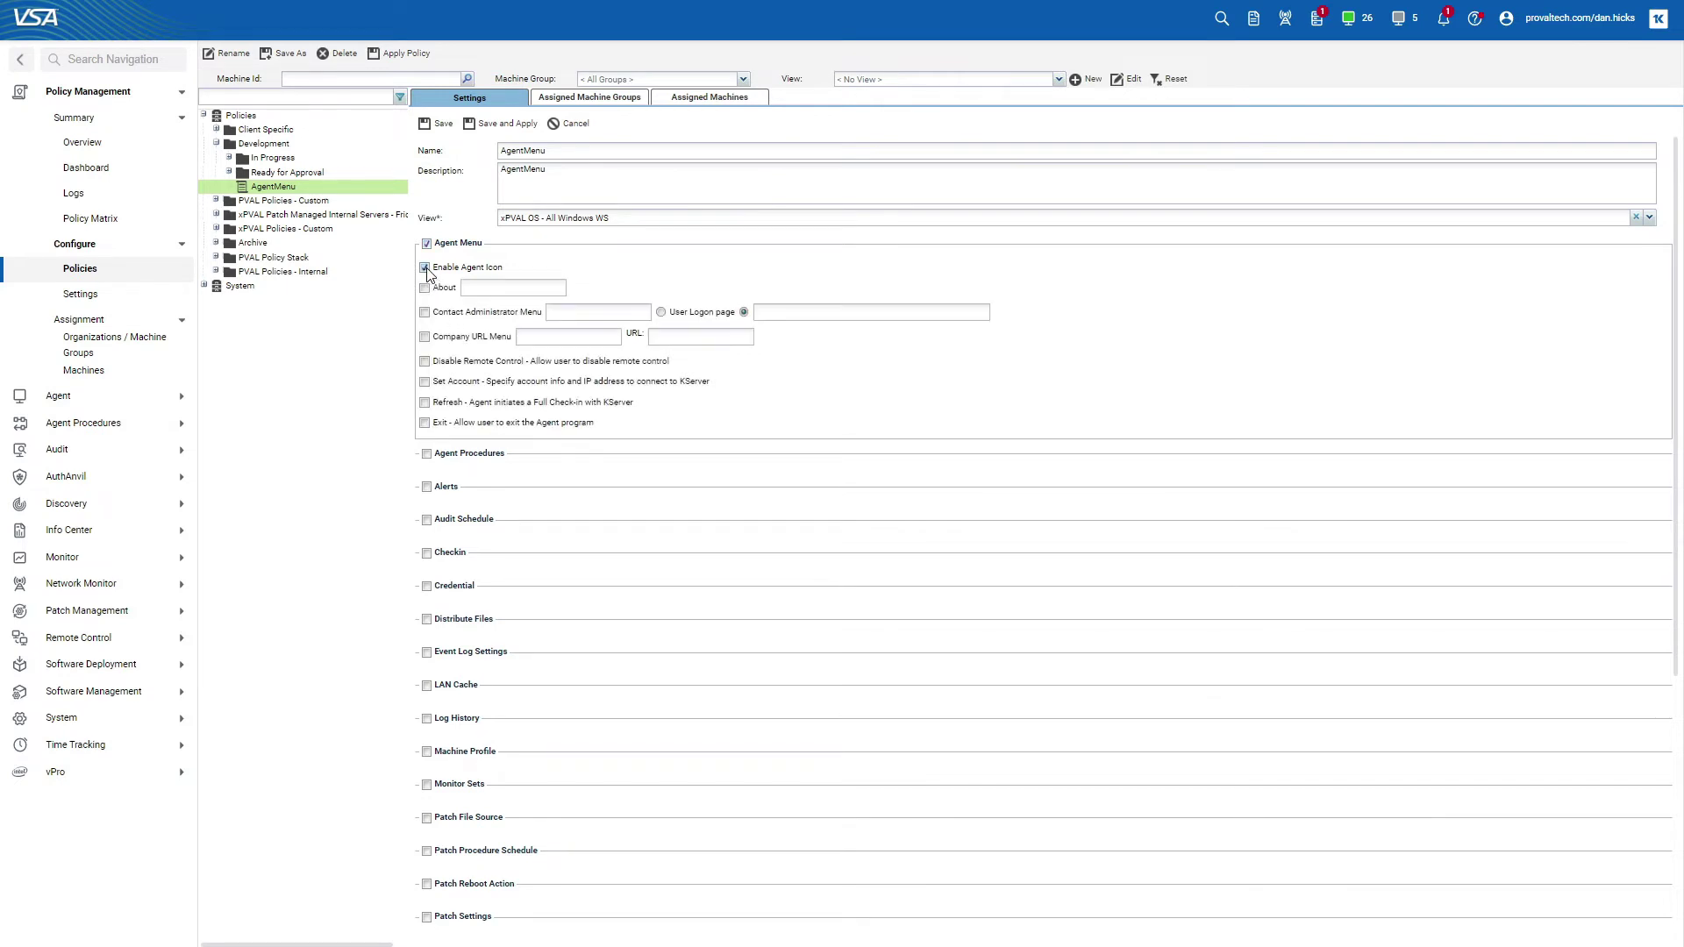
left_click(425, 402)
left_click(426, 361)
scroll(649, 429, "down", 5)
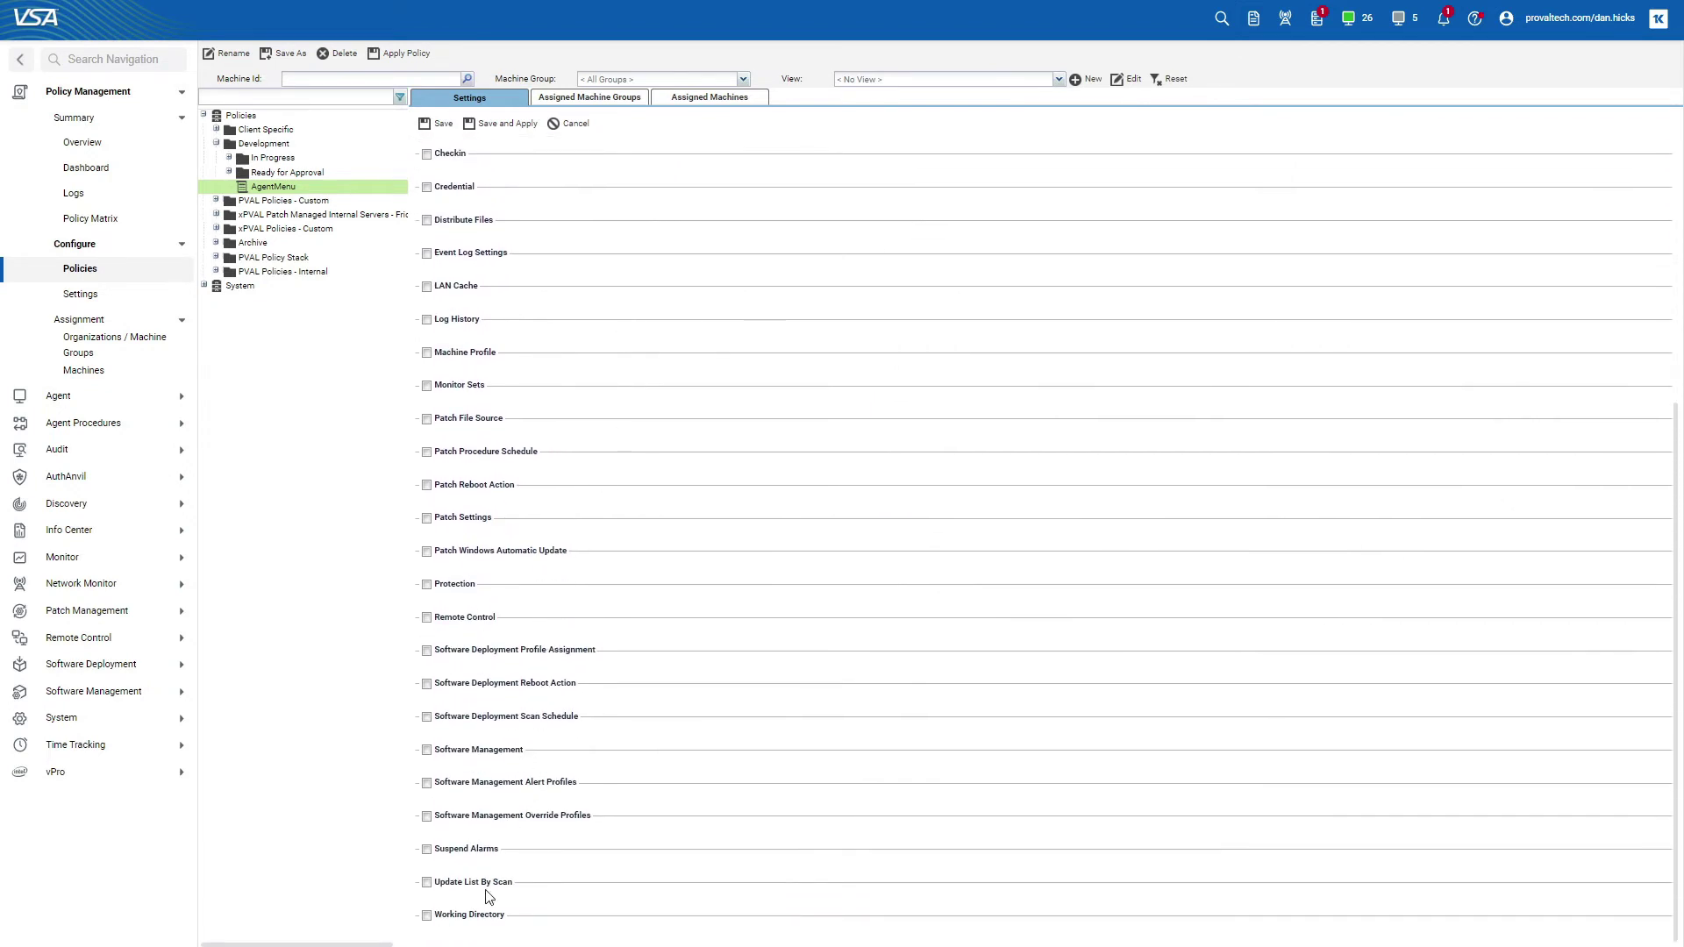
scroll(506, 563, "up", 5)
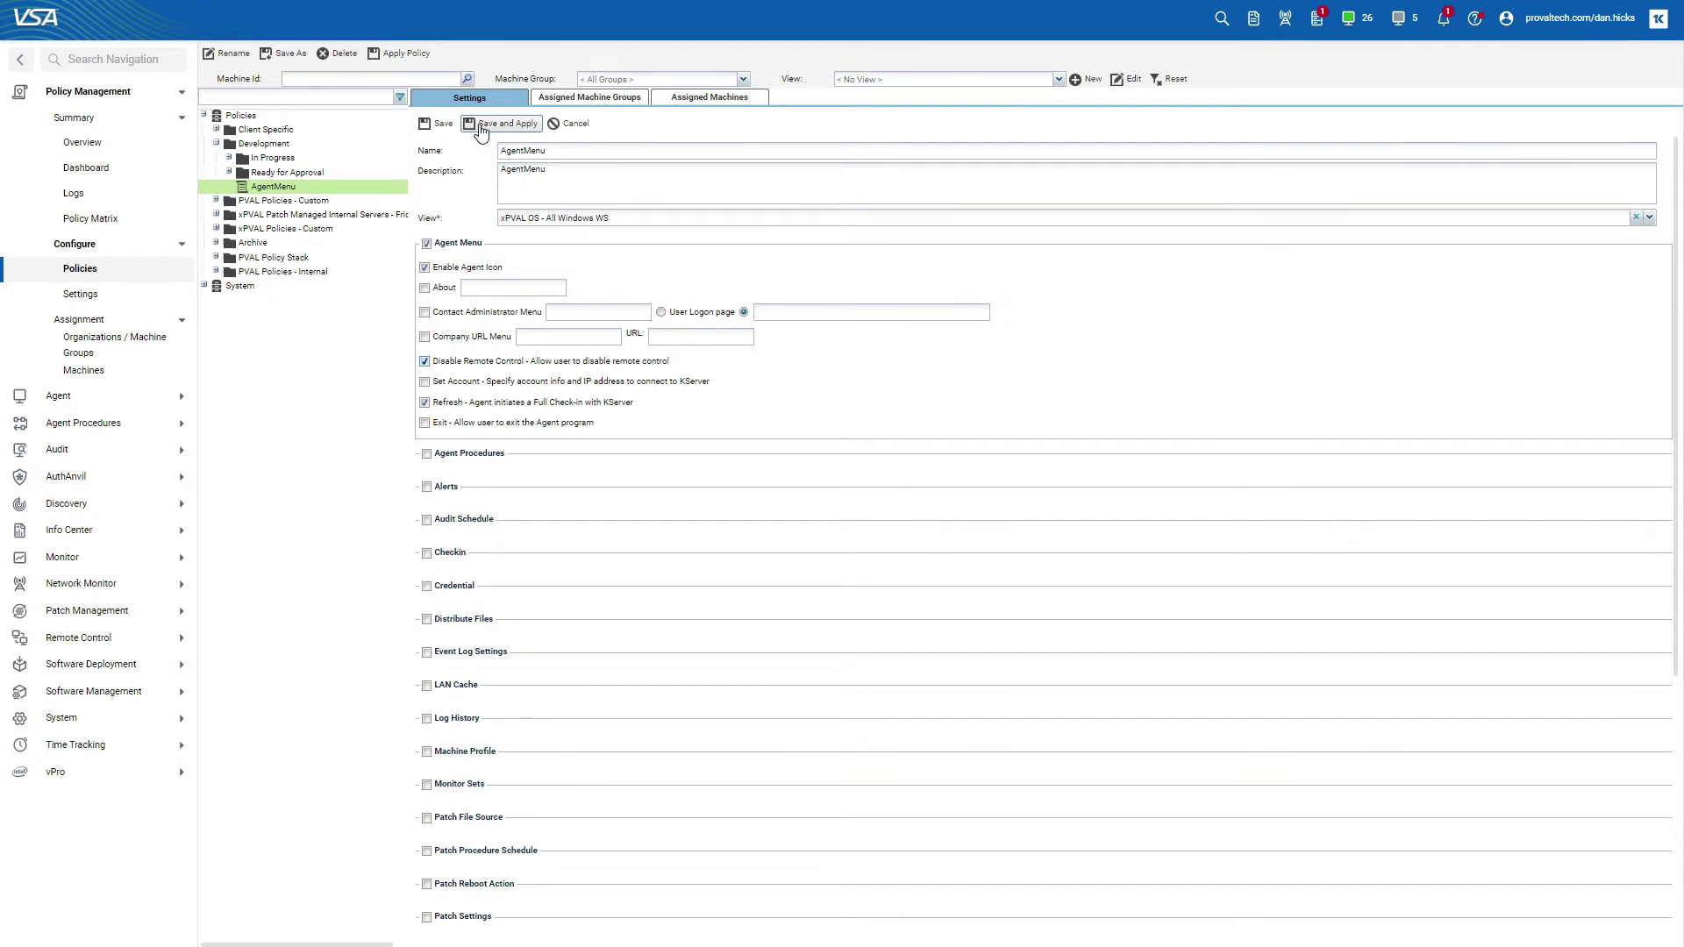
Save the AgentMenu policy, apply it now, and acknowledge the Policy Changes Applied message
left_click(513, 130)
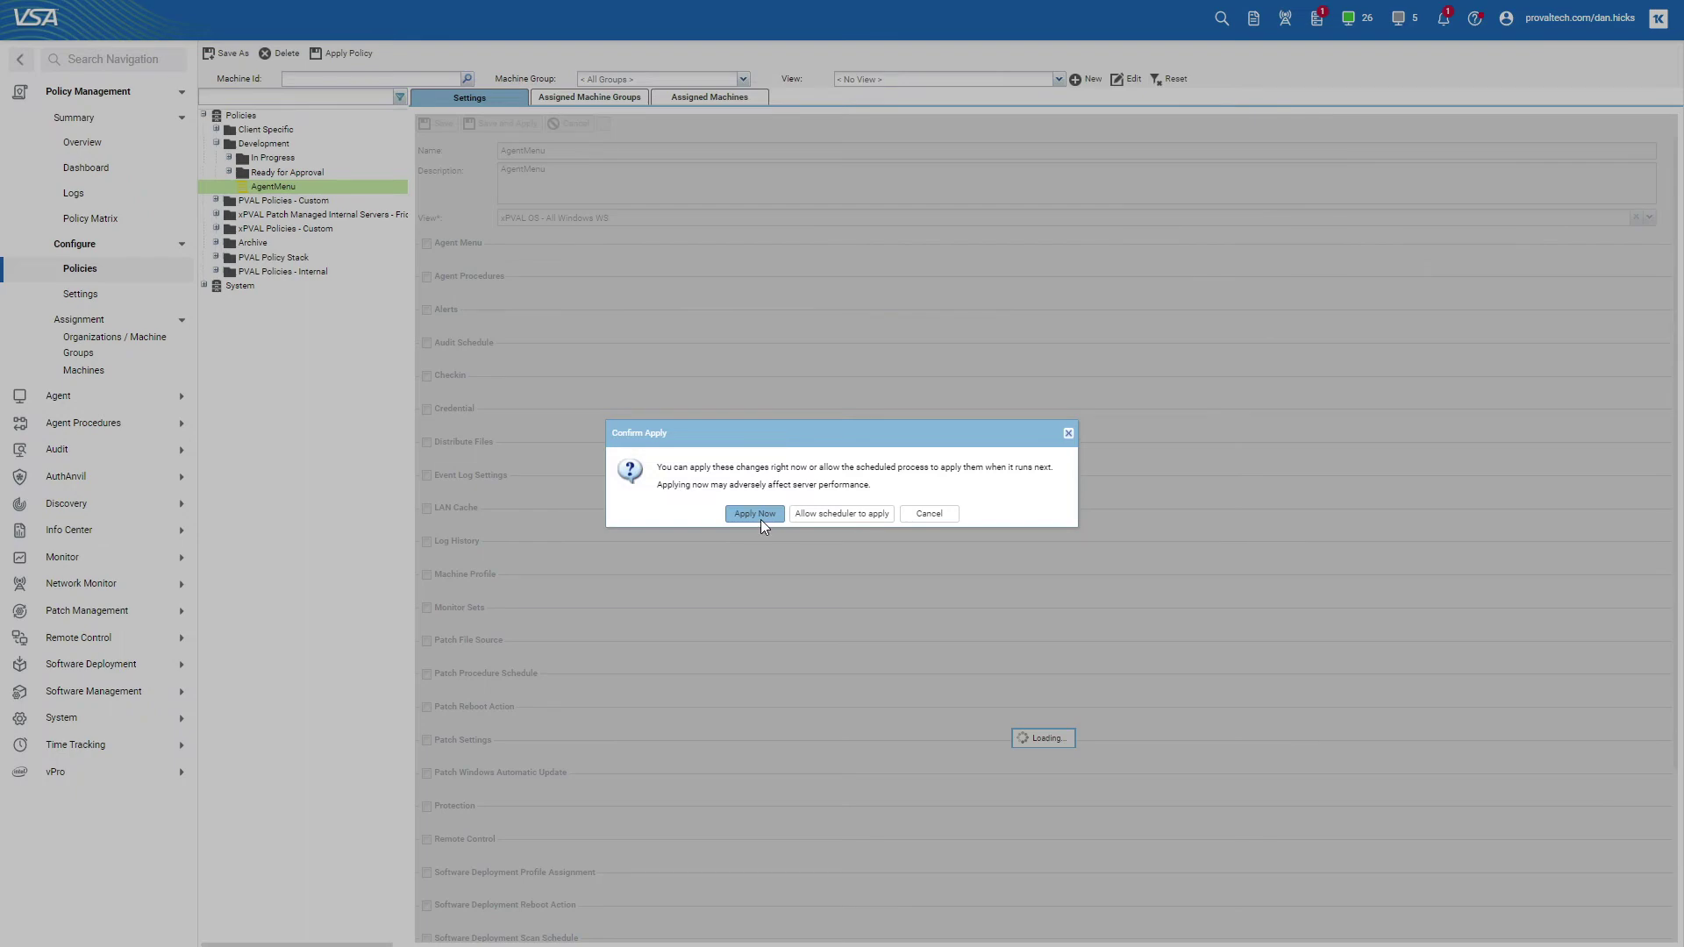
left_click(756, 515)
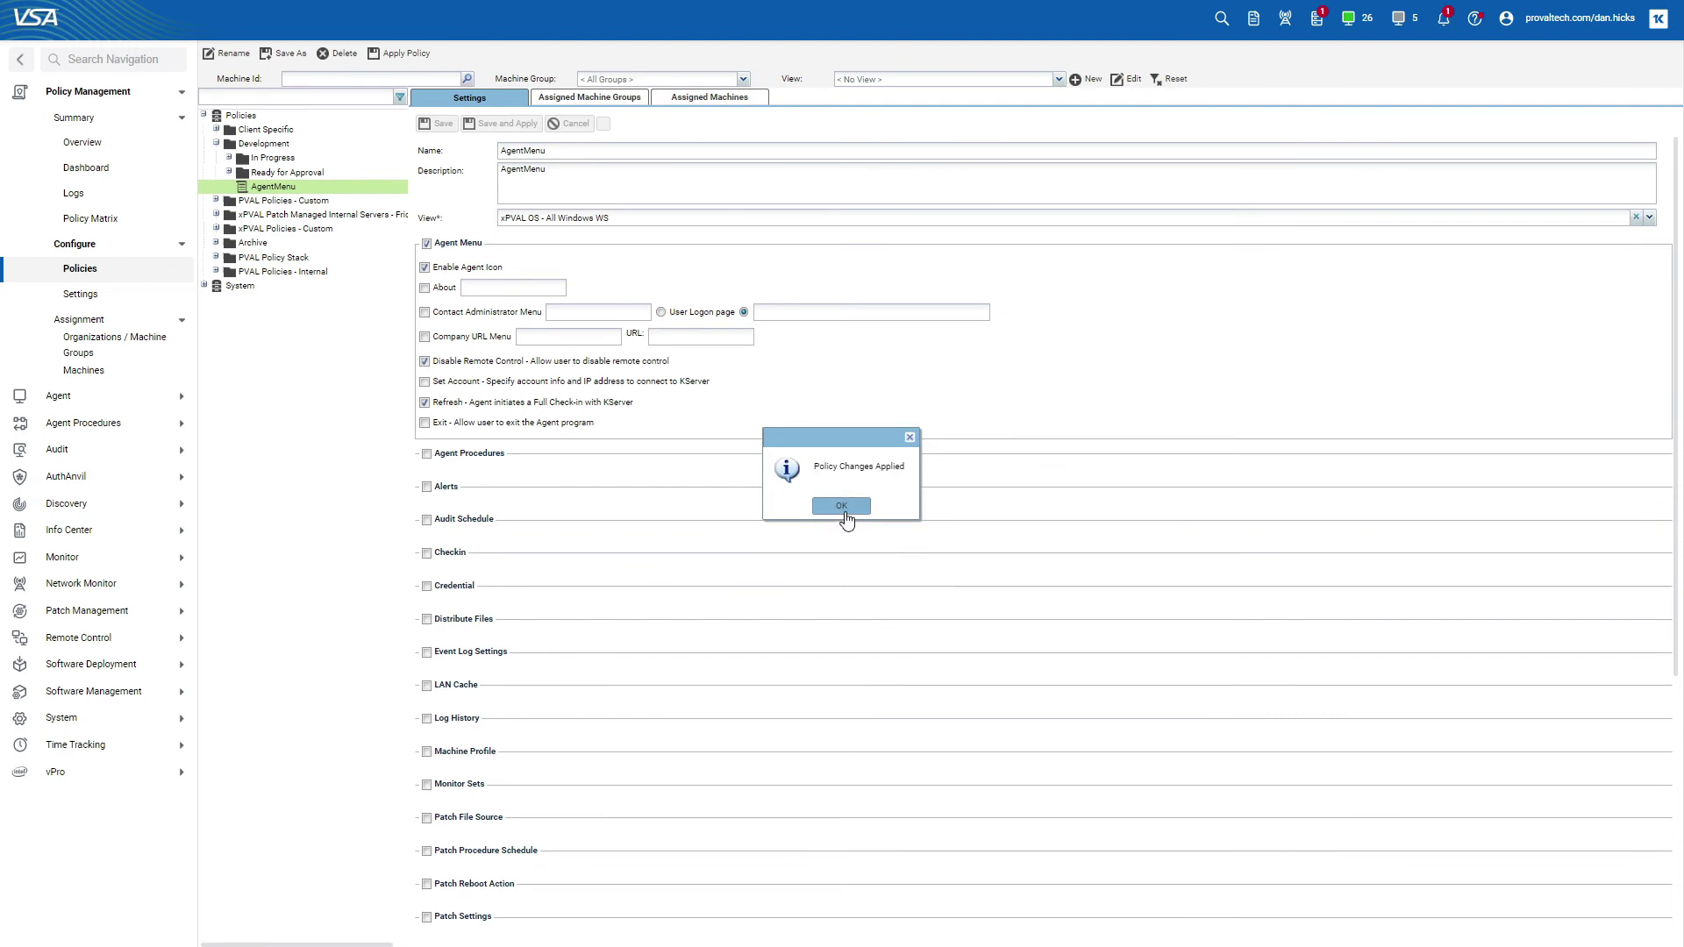
left_click(841, 506)
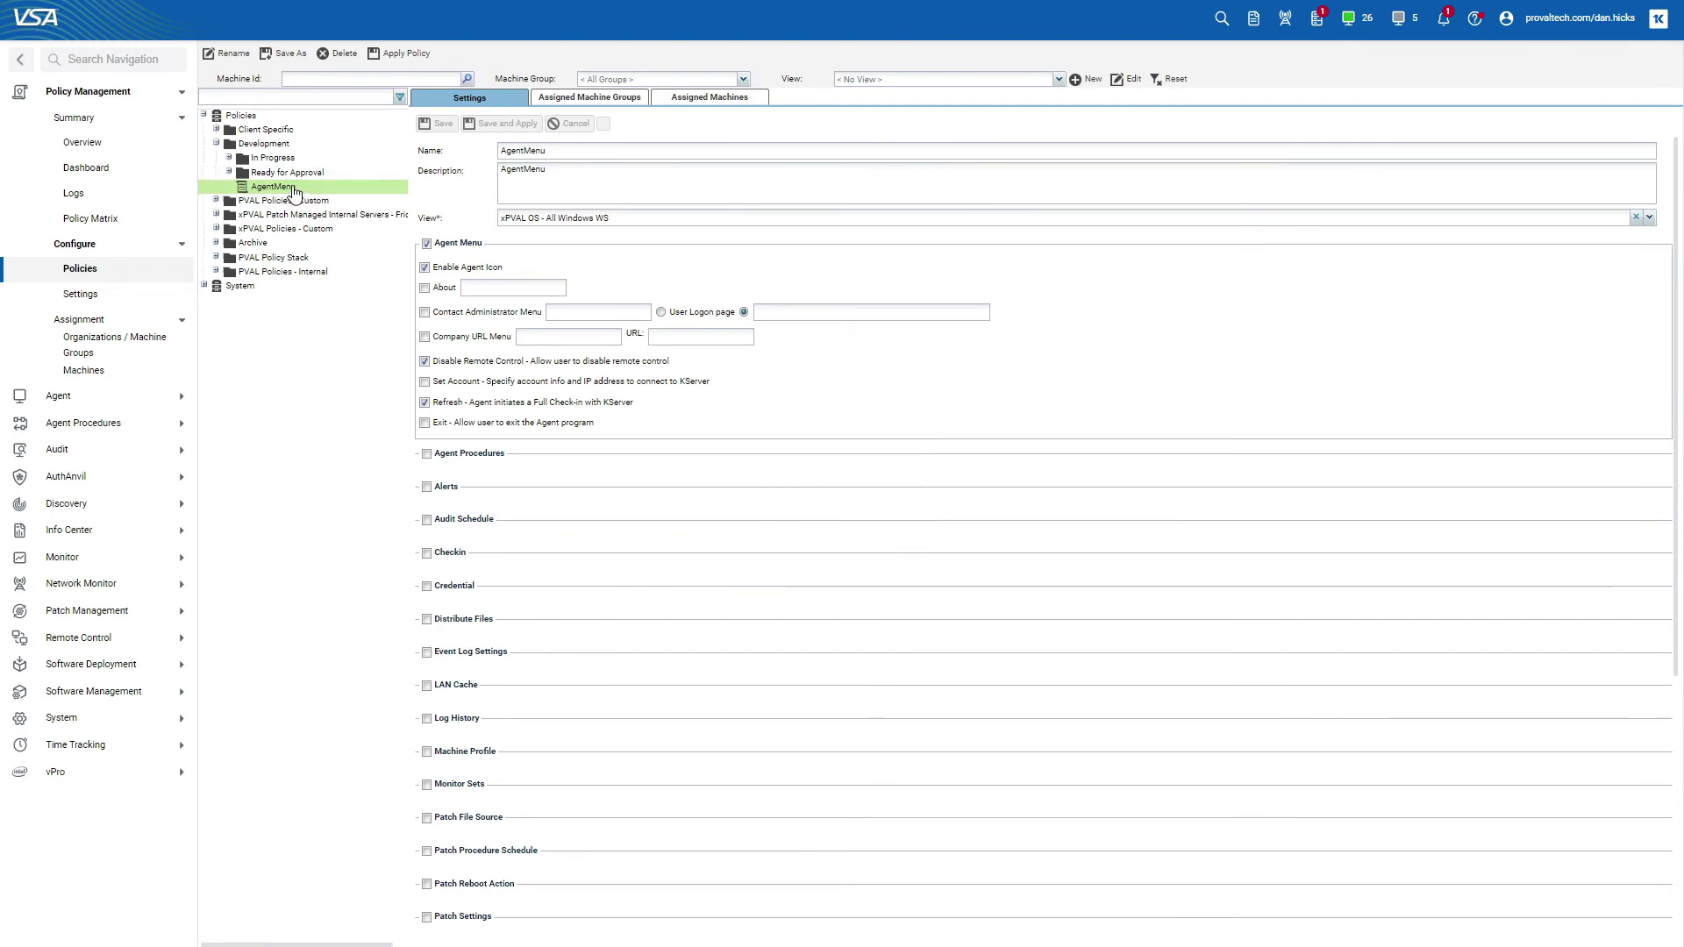
On the Organizations / Machine Groups page, drag AgentMenu onto proval.testmachines and confirm
left_click(104, 347)
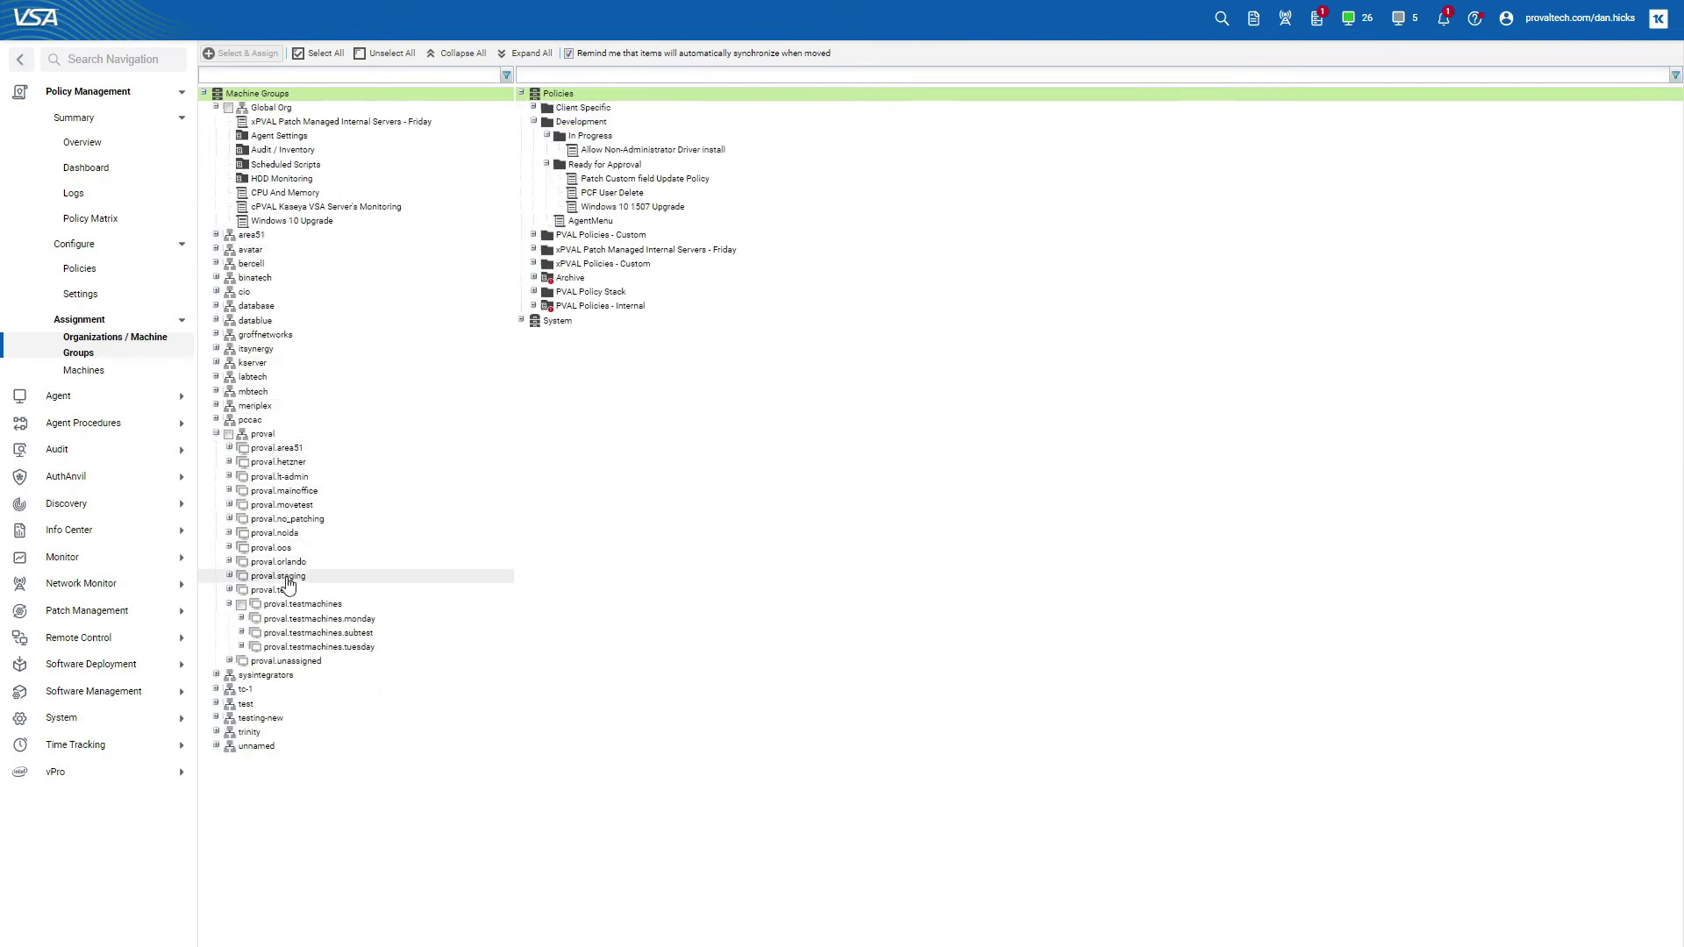
left_click(307, 606)
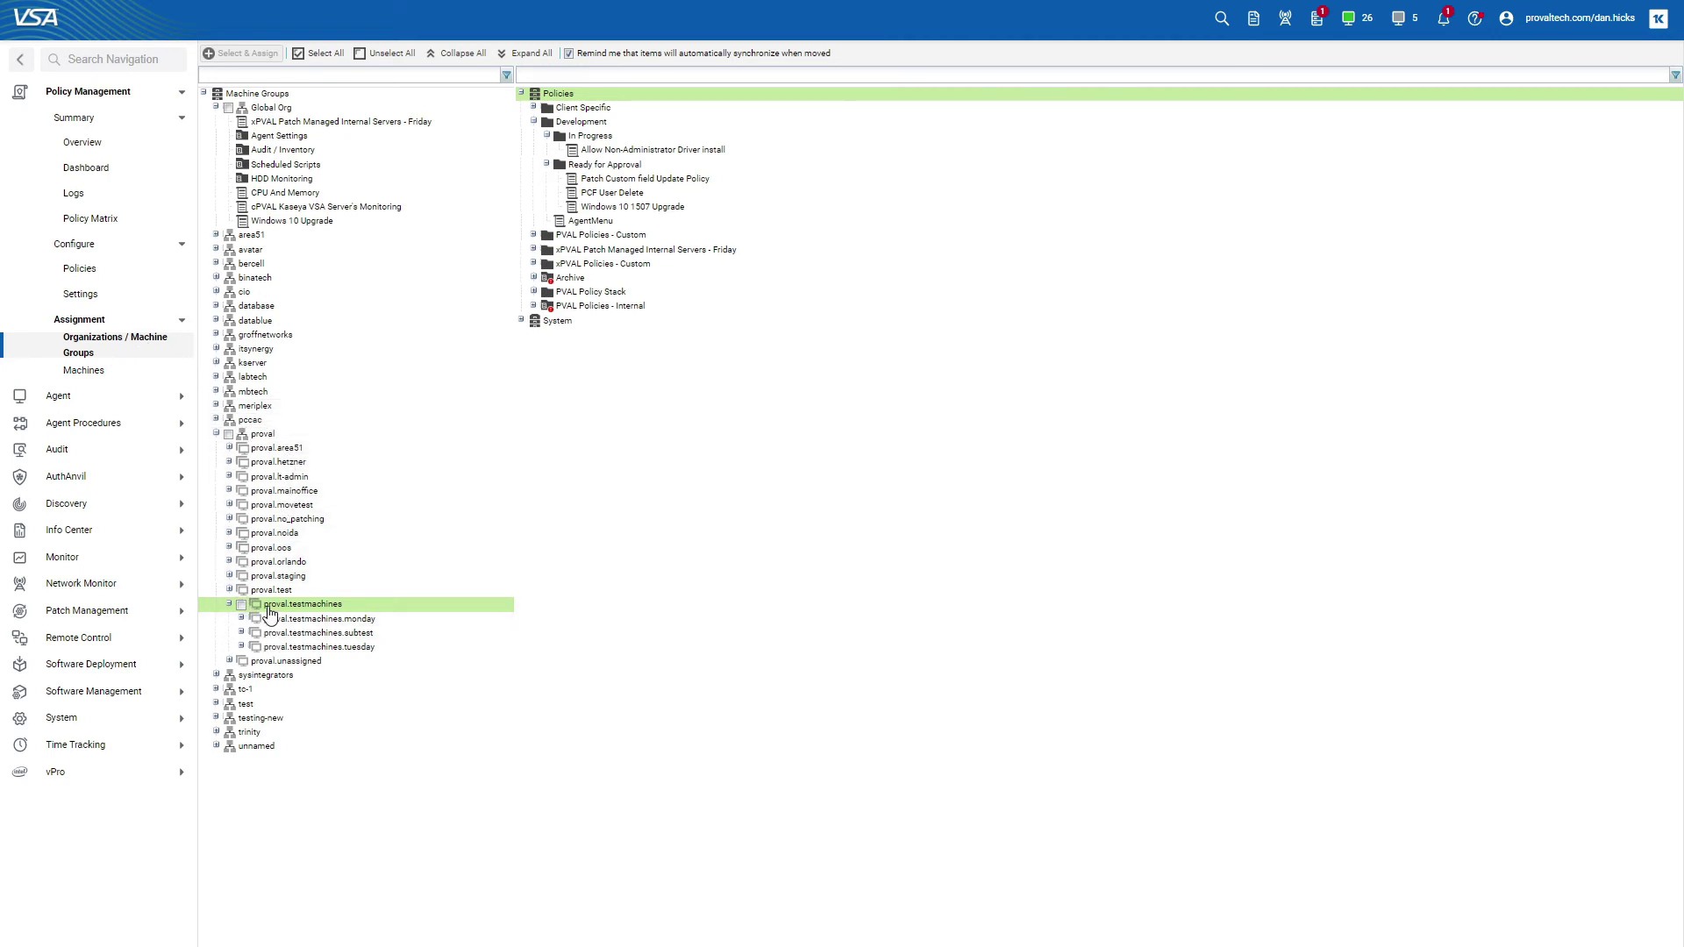
left_click_drag(268, 608, 320, 614)
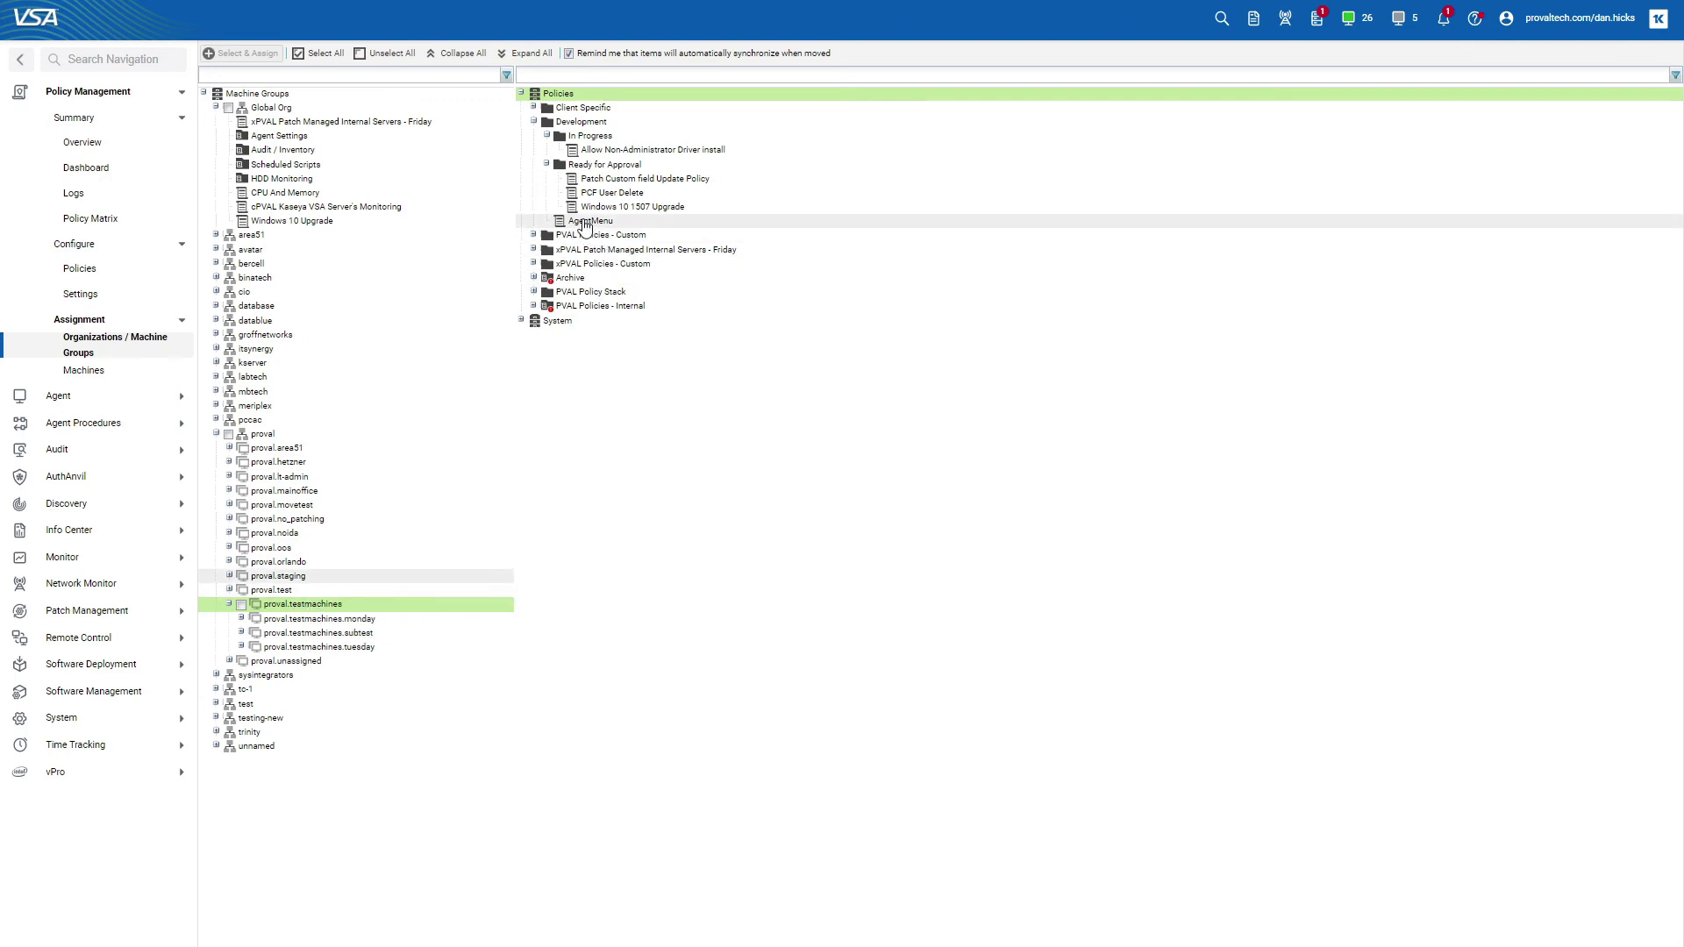
left_click_drag(585, 224, 347, 603)
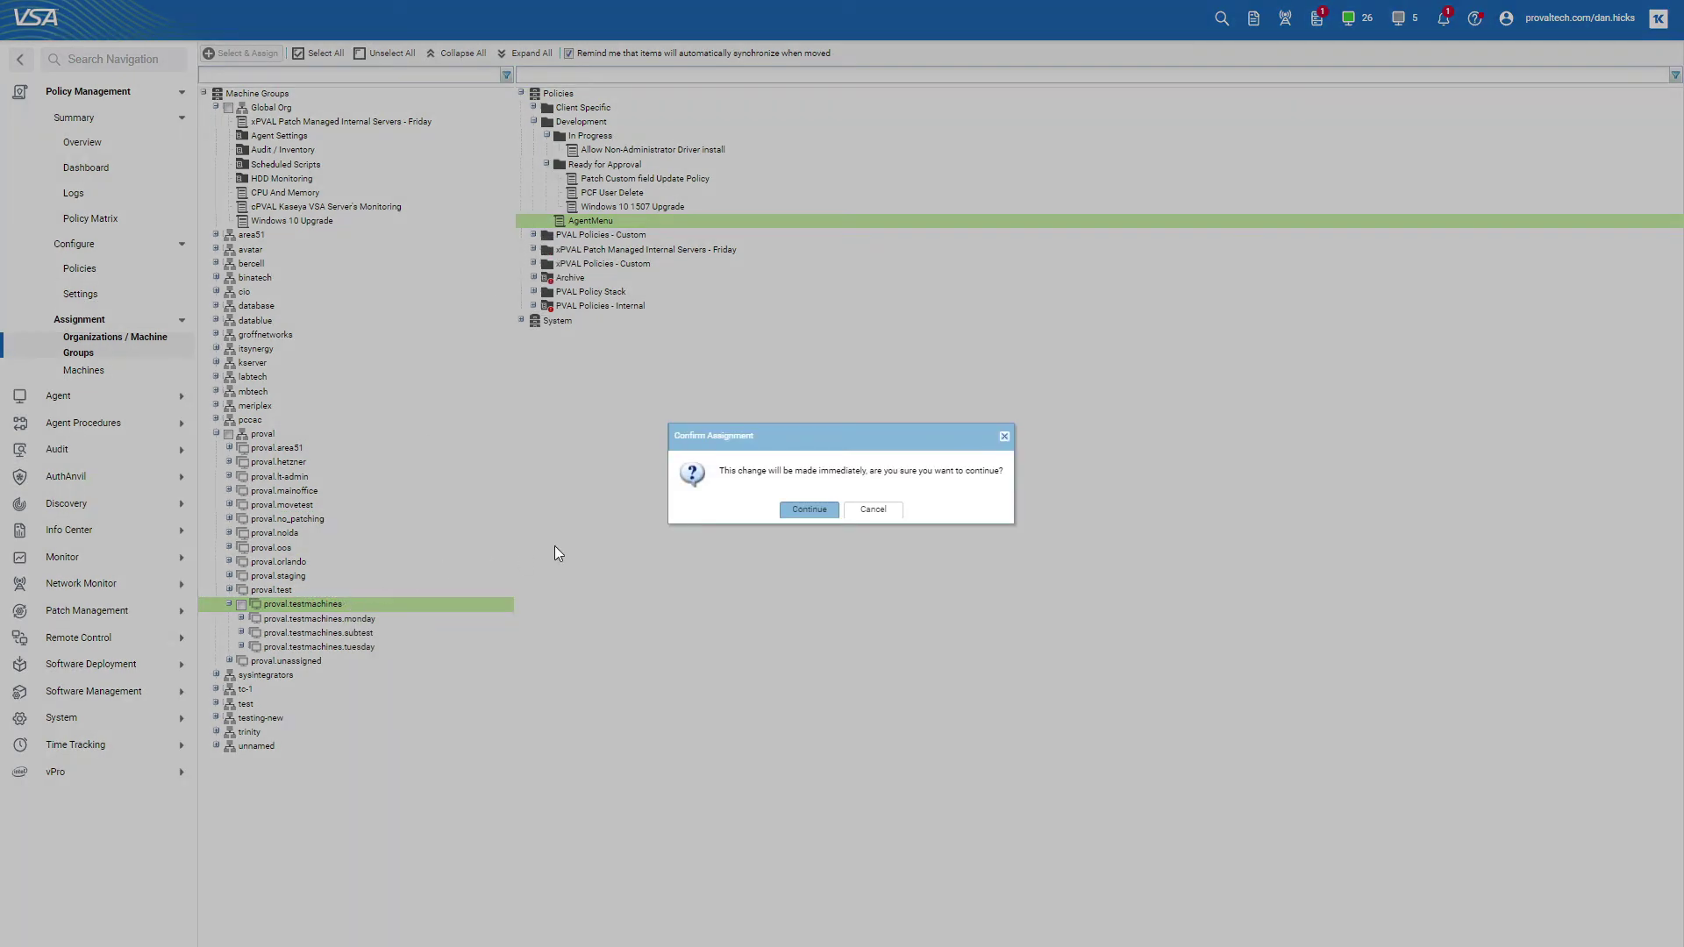
left_click(802, 513)
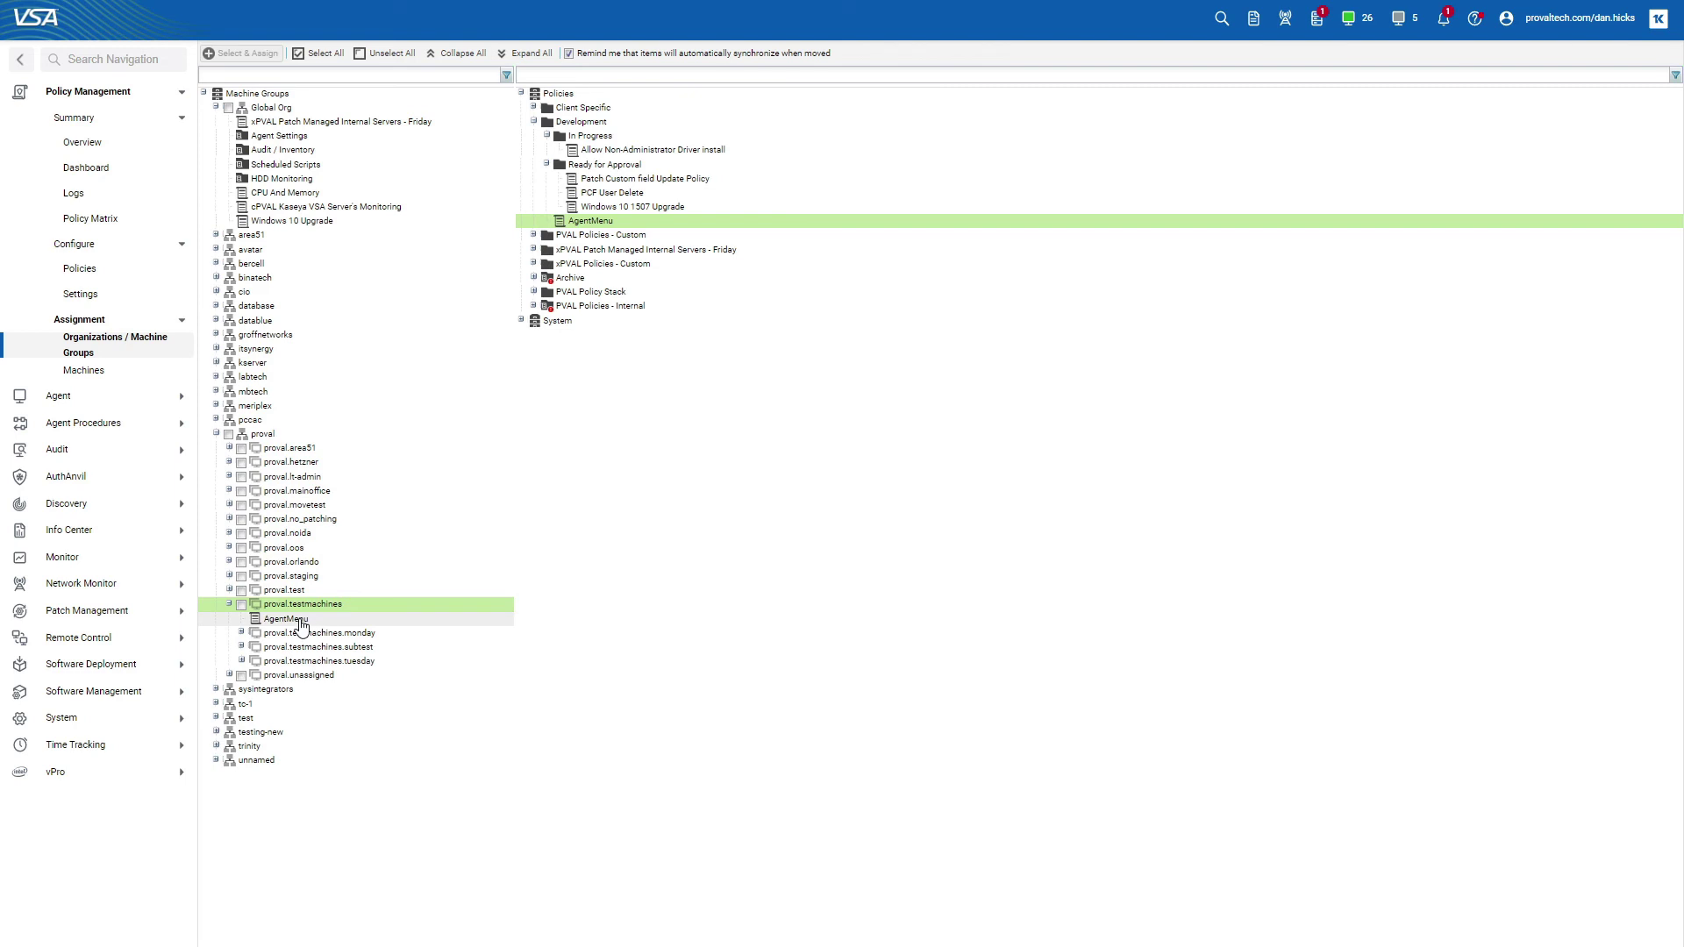
mouse_move(301, 624)
left_mouse_down()
mouse_move(309, 638)
mouse_move(327, 604)
mouse_move(443, 614)
mouse_move(443, 531)
mouse_move(335, 209)
mouse_move(402, 134)
mouse_move(496, 113)
mouse_move(557, 178)
mouse_move(539, 158)
mouse_move(514, 237)
mouse_move(255, 110)
mouse_move(263, 132)
mouse_move(252, 105)
mouse_move(568, 183)
mouse_move(528, 180)
mouse_move(583, 321)
mouse_move(540, 281)
mouse_move(516, 315)
mouse_move(544, 308)
mouse_move(560, 332)
mouse_move(751, 403)
mouse_move(580, 361)
mouse_move(586, 385)
mouse_move(578, 372)
mouse_move(685, 401)
mouse_move(687, 379)
mouse_move(697, 396)
mouse_move(666, 381)
mouse_move(315, 534)
mouse_move(285, 625)
left_mouse_up()
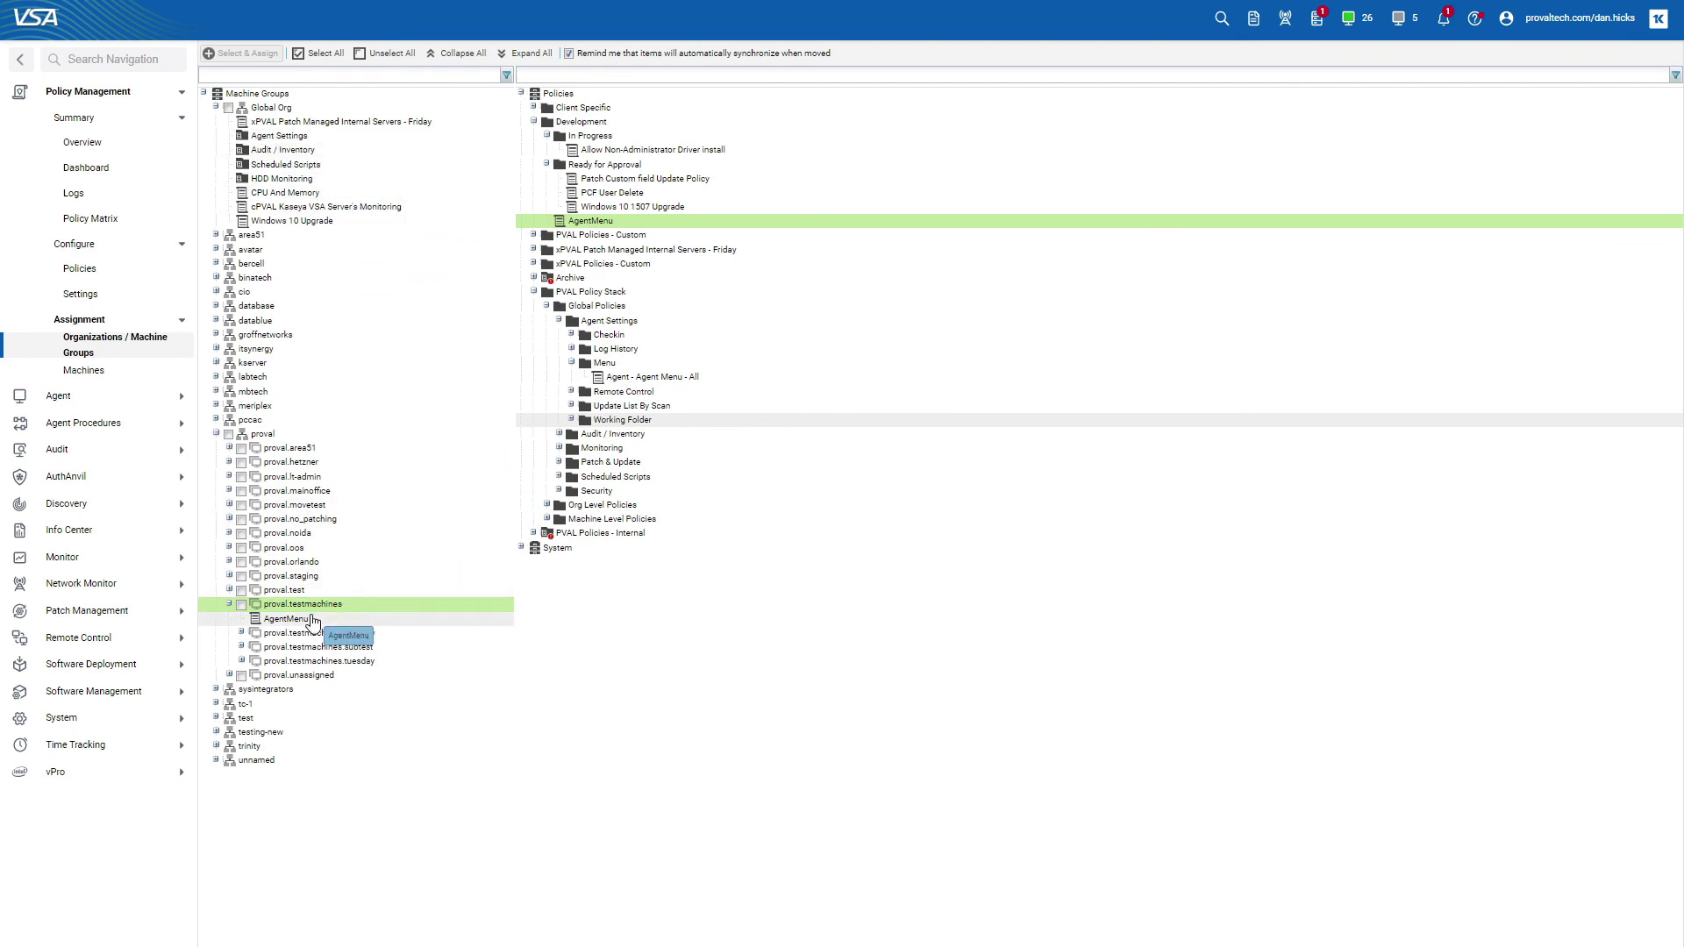
Point out the existing Agent - Agent Menu - All policy under Agent Settings > Menu
left_click_drag(302, 624, 662, 386)
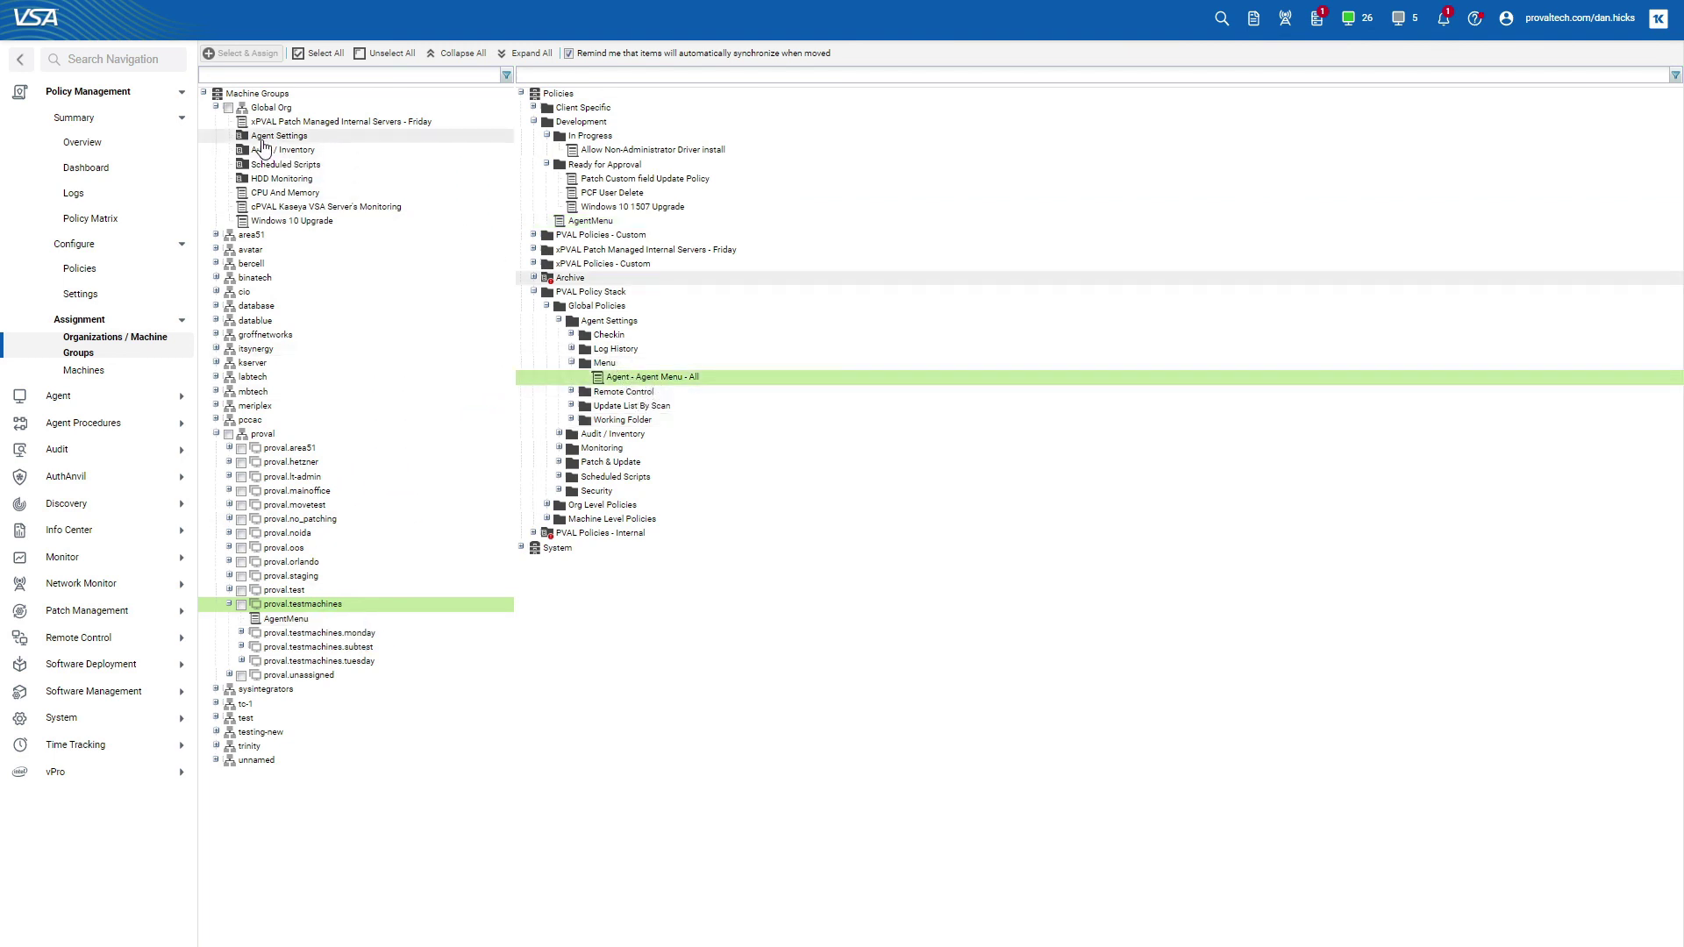
Show the Summary > Overview diagram of Policy Management
left_click(97, 146)
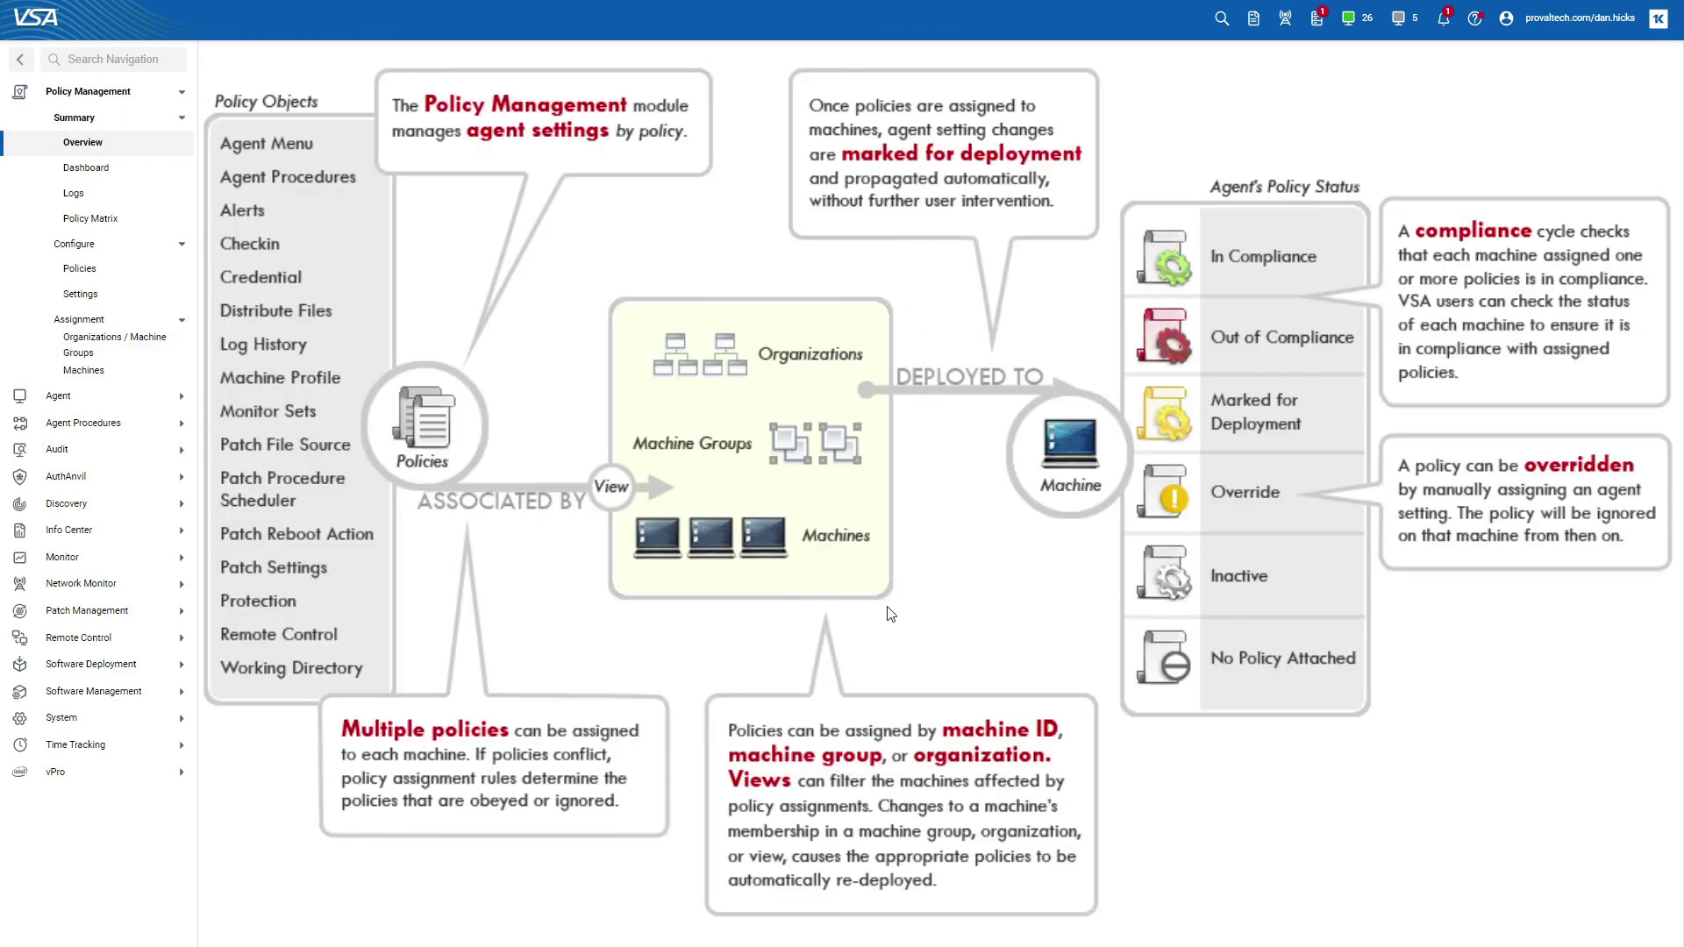